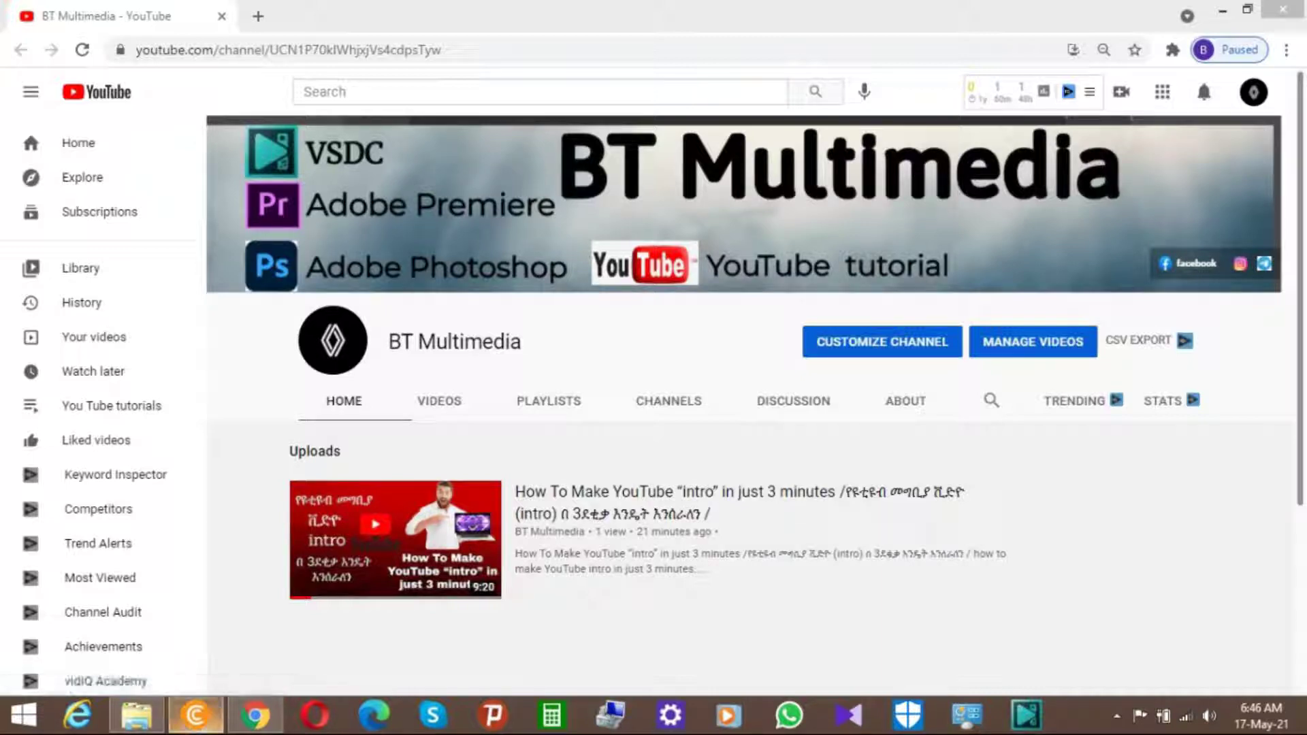
Switch to the PicsArt editor, open the image "10" from the Pictures folder and dismiss the Photo Editing tip
left_click(195, 715)
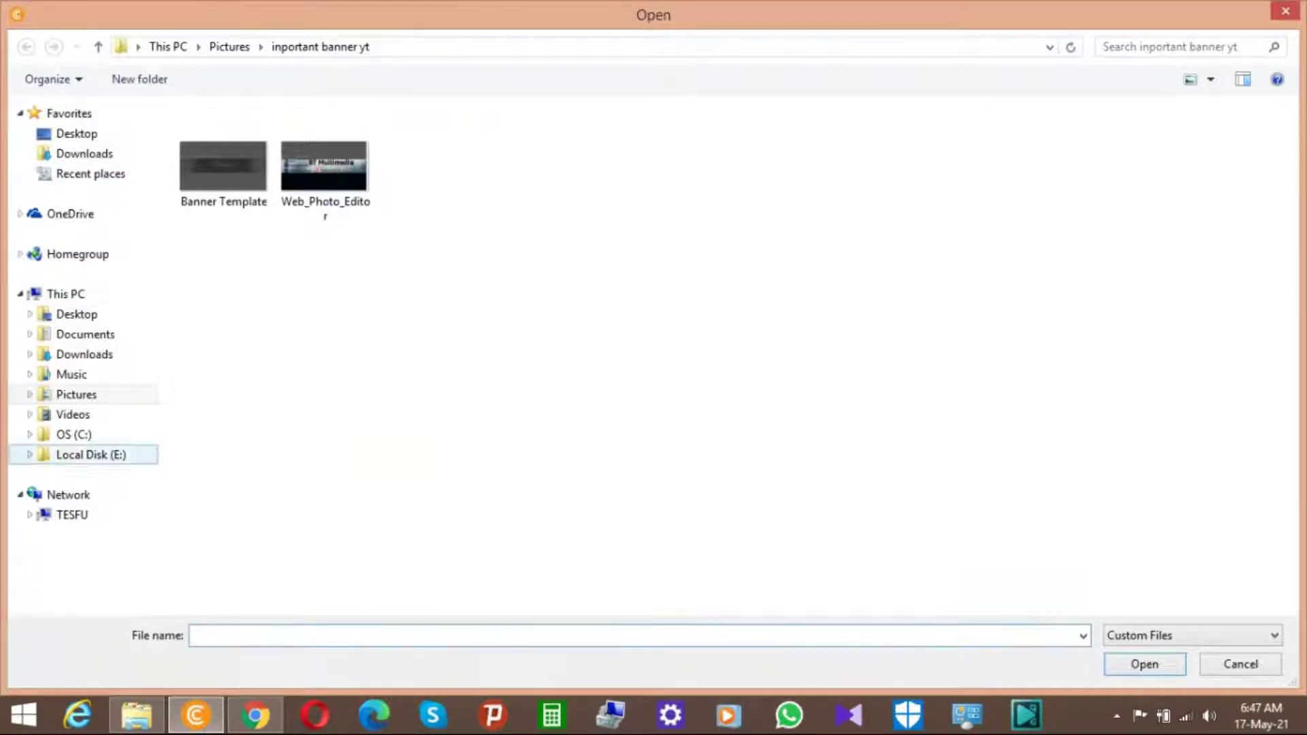
left_click(73, 434)
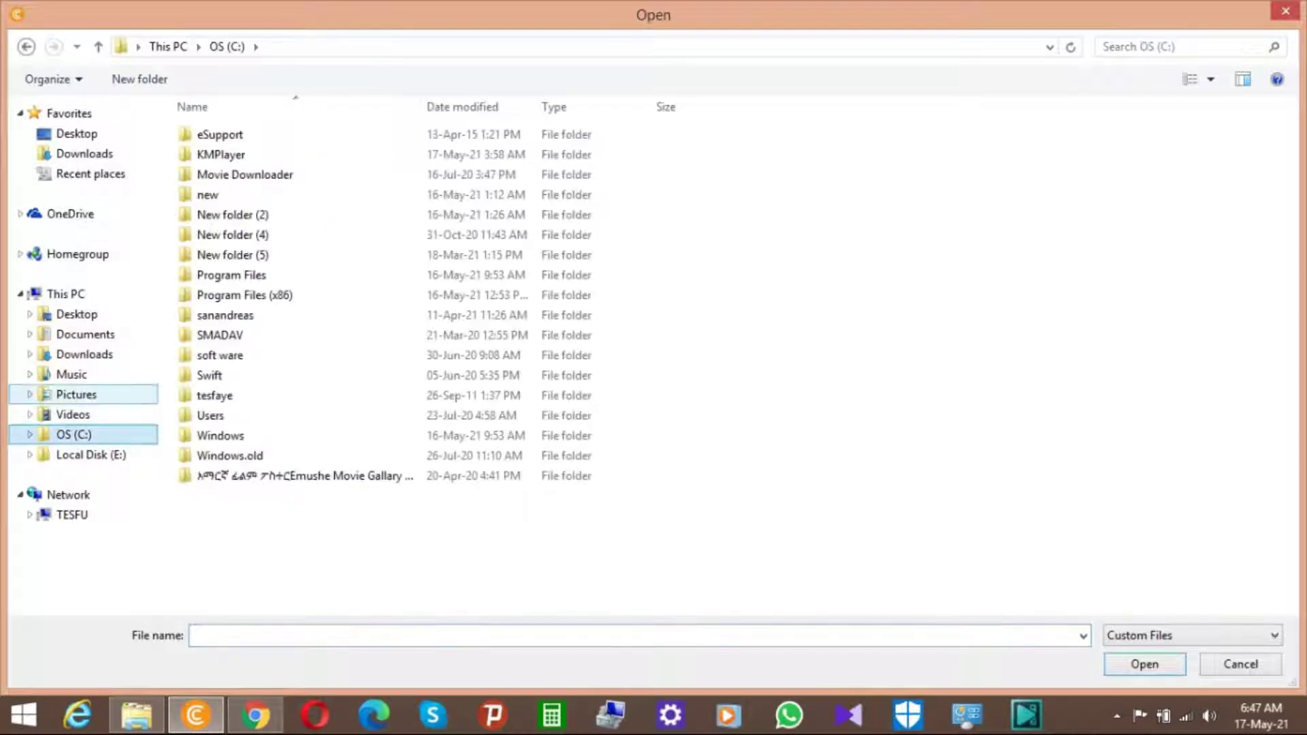
left_click(76, 395)
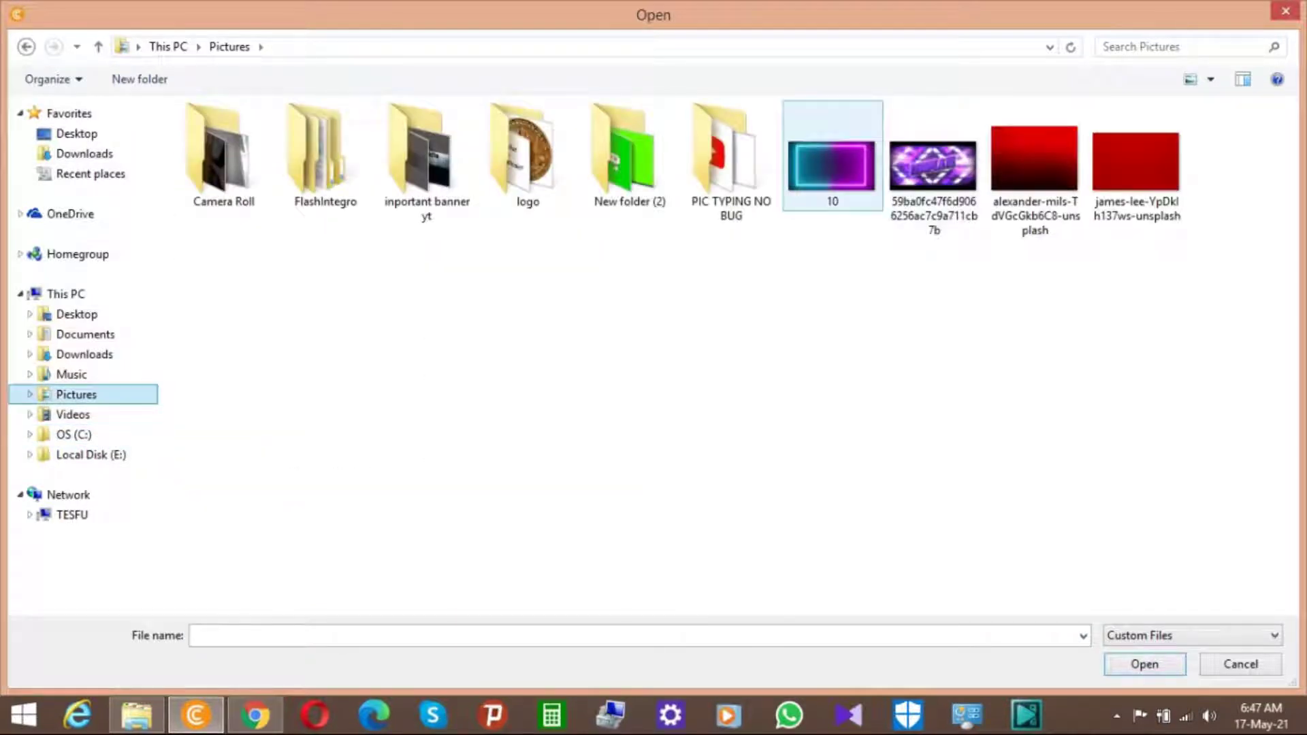
left_click(832, 156)
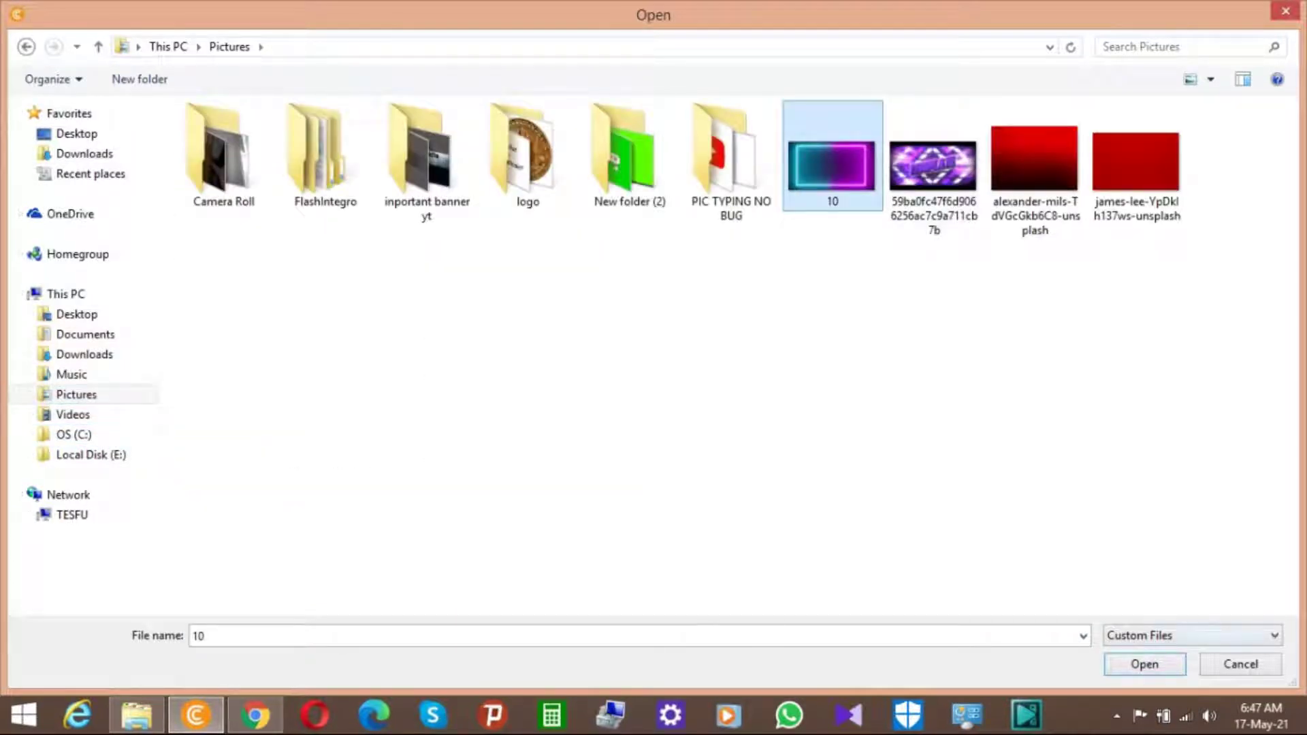
left_click(1143, 664)
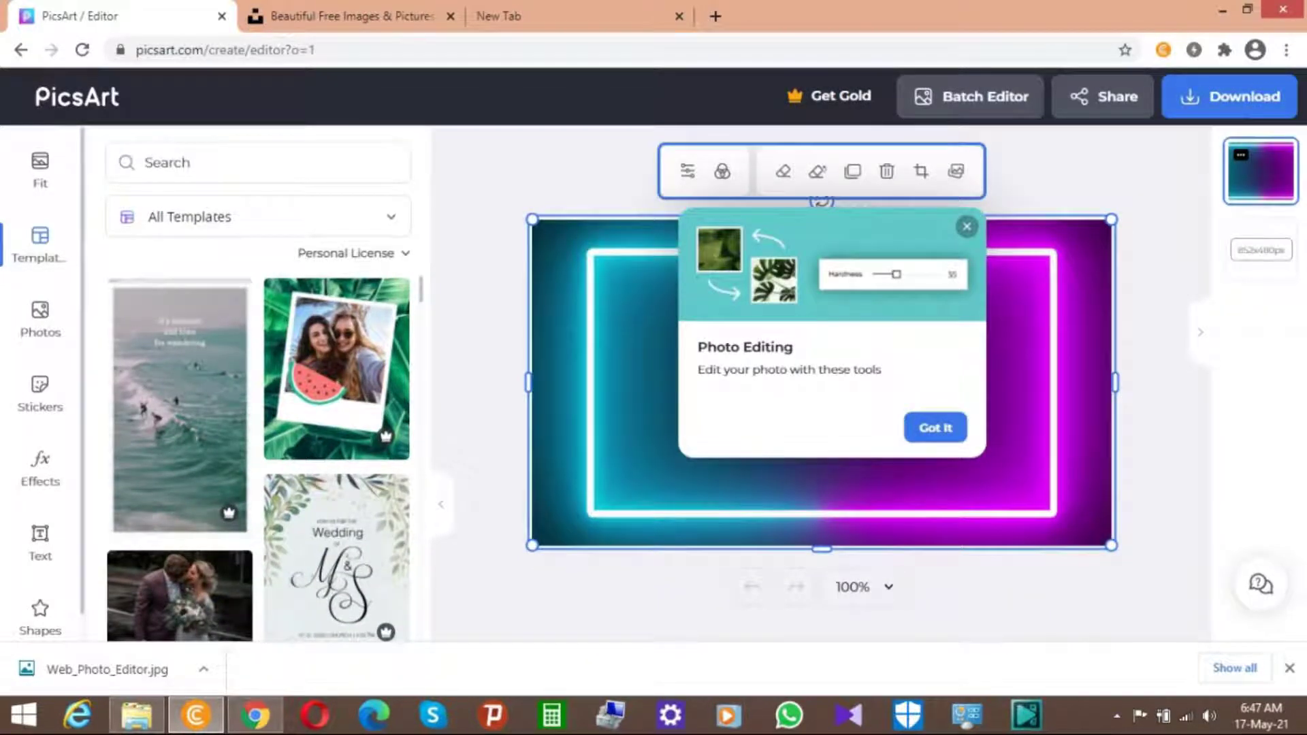
key("Escape")
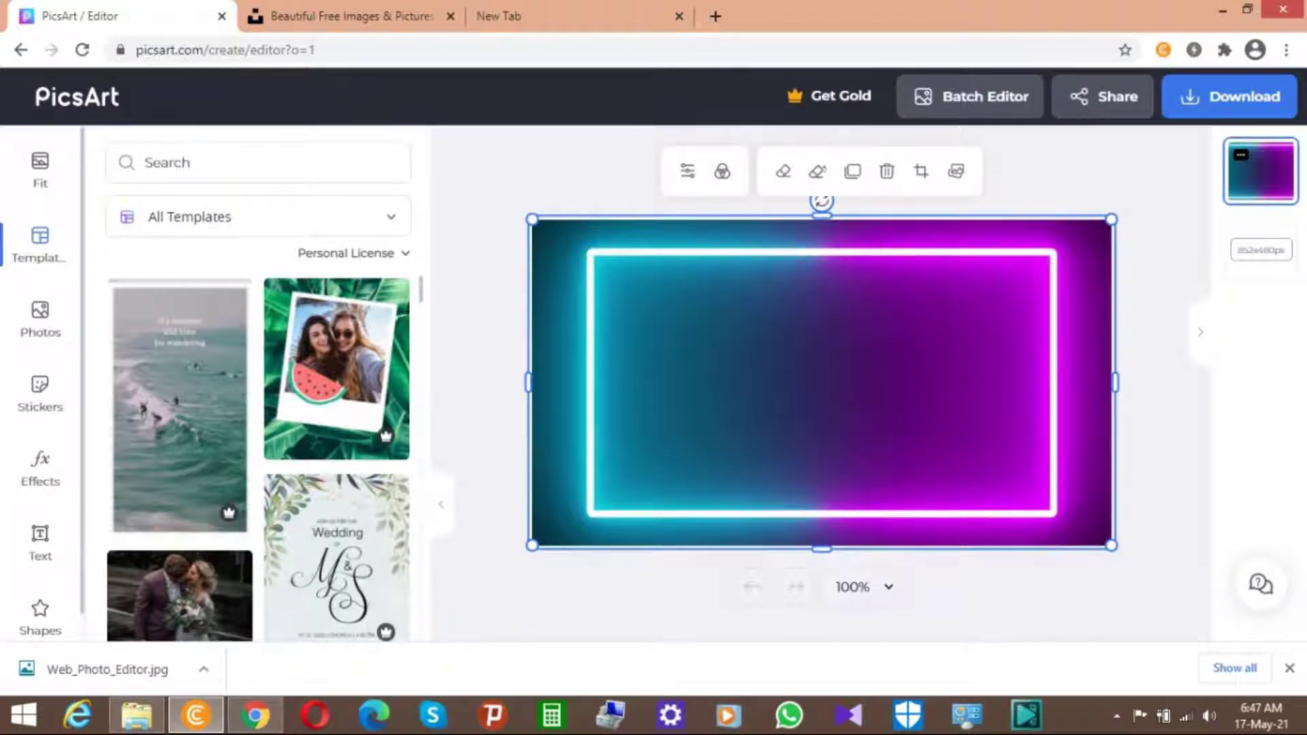
Narrow the neon background image slightly from both its left and right edges
mouse_move(527, 382)
left_mouse_down()
mouse_move(560, 383)
mouse_move(536, 382)
left_mouse_up()
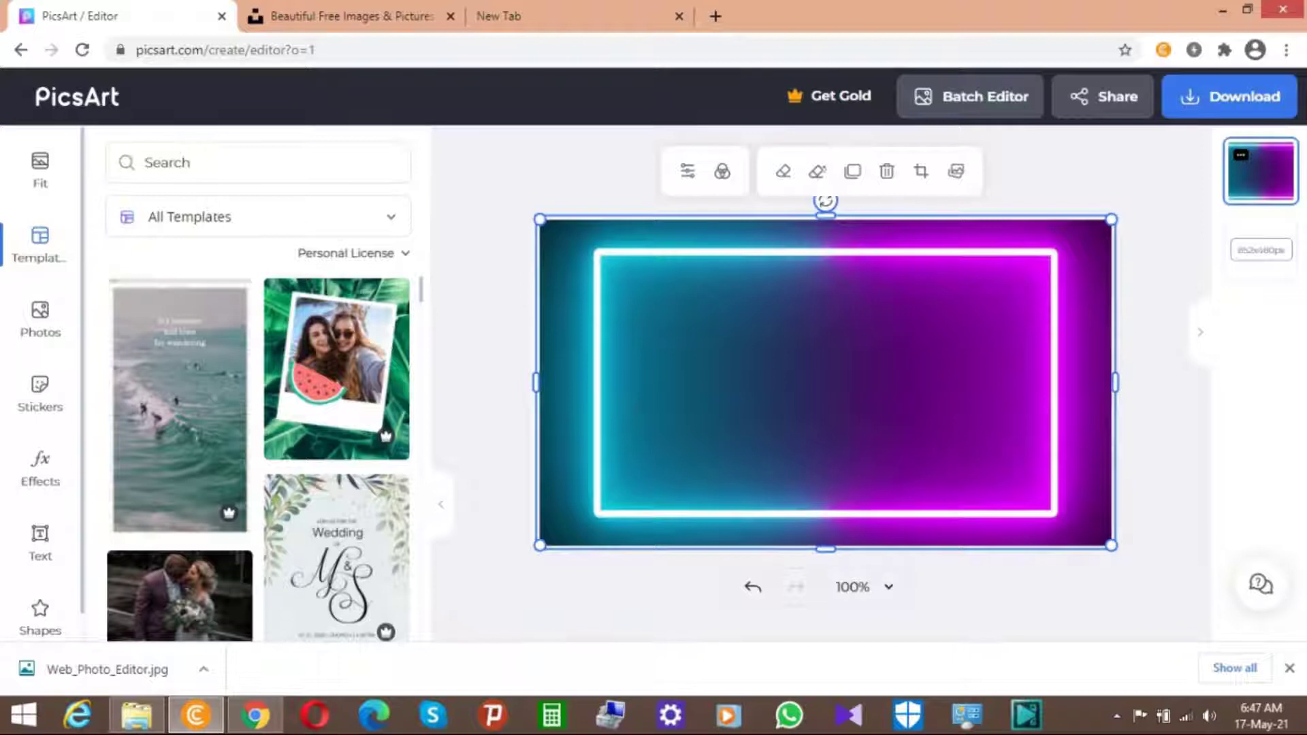
mouse_move(1116, 382)
left_mouse_down()
mouse_move(1041, 382)
mouse_move(1113, 382)
left_mouse_up()
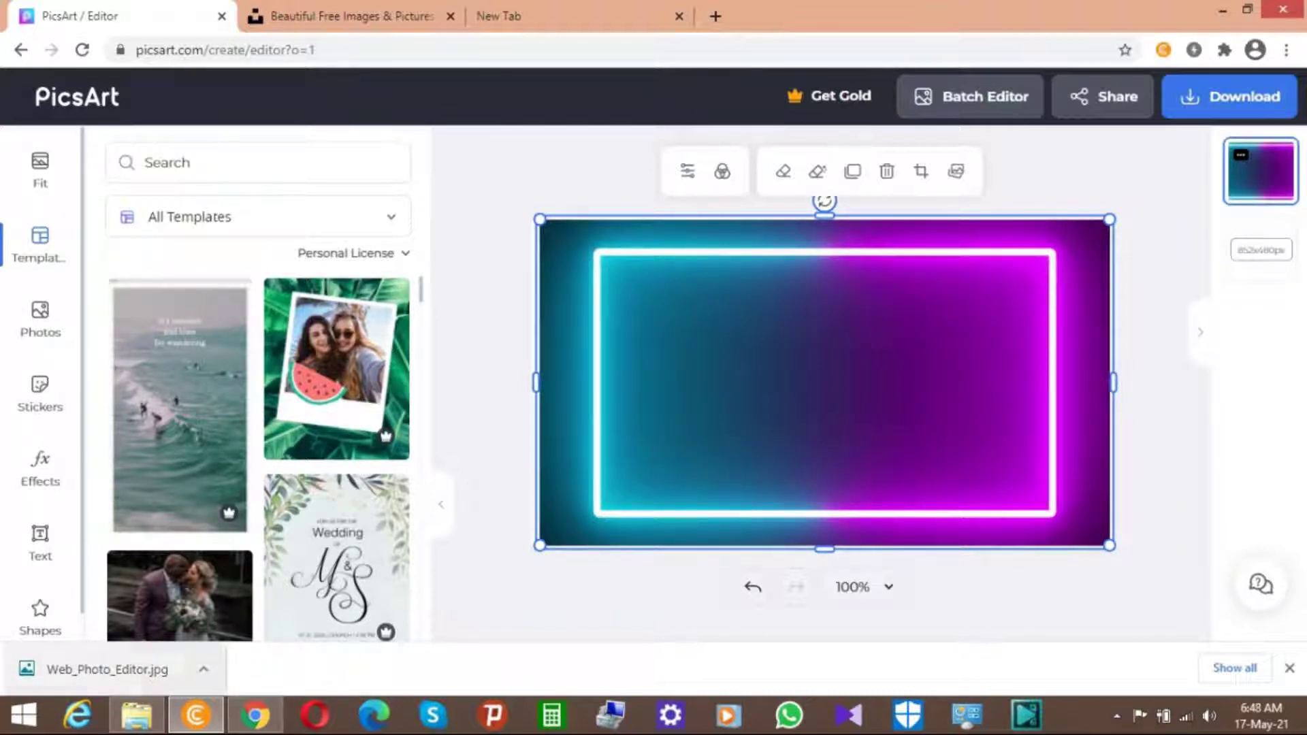
mouse_move(136, 714)
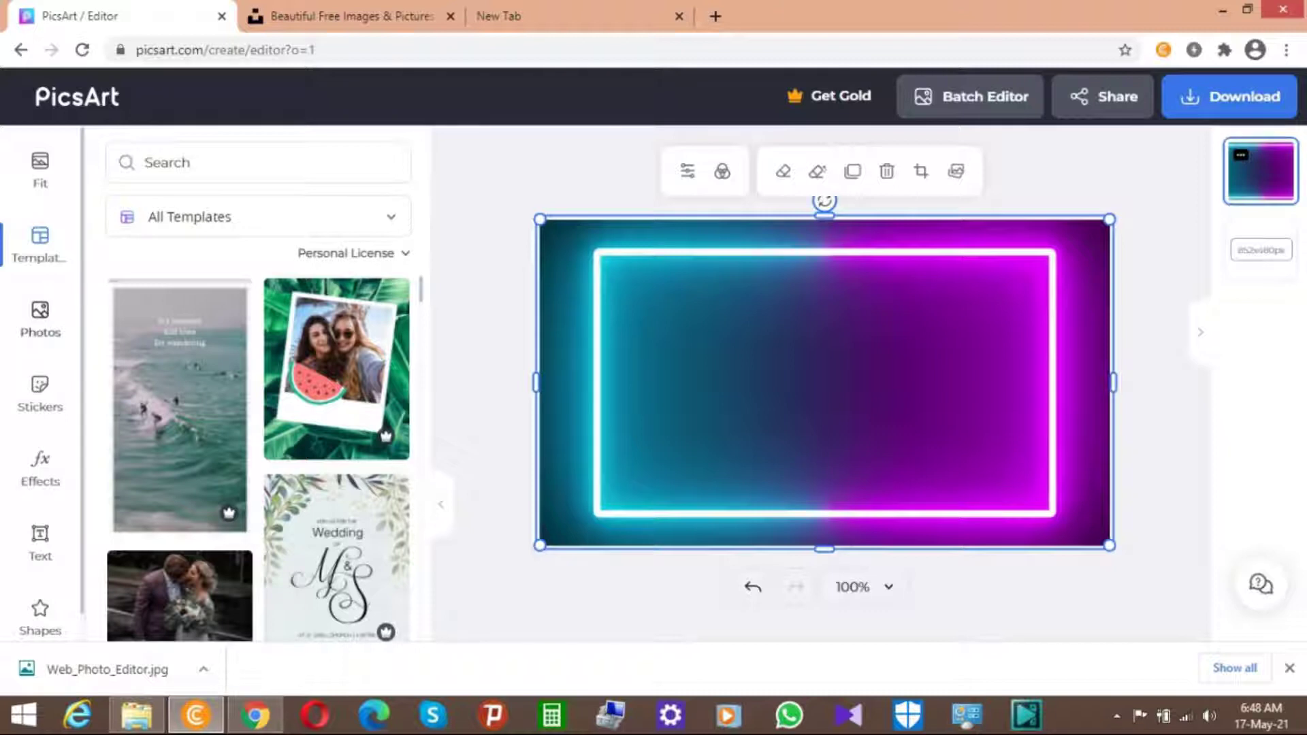
Add the grey banner template from the recent uploads in My Photos to the canvas
left_click(40, 320)
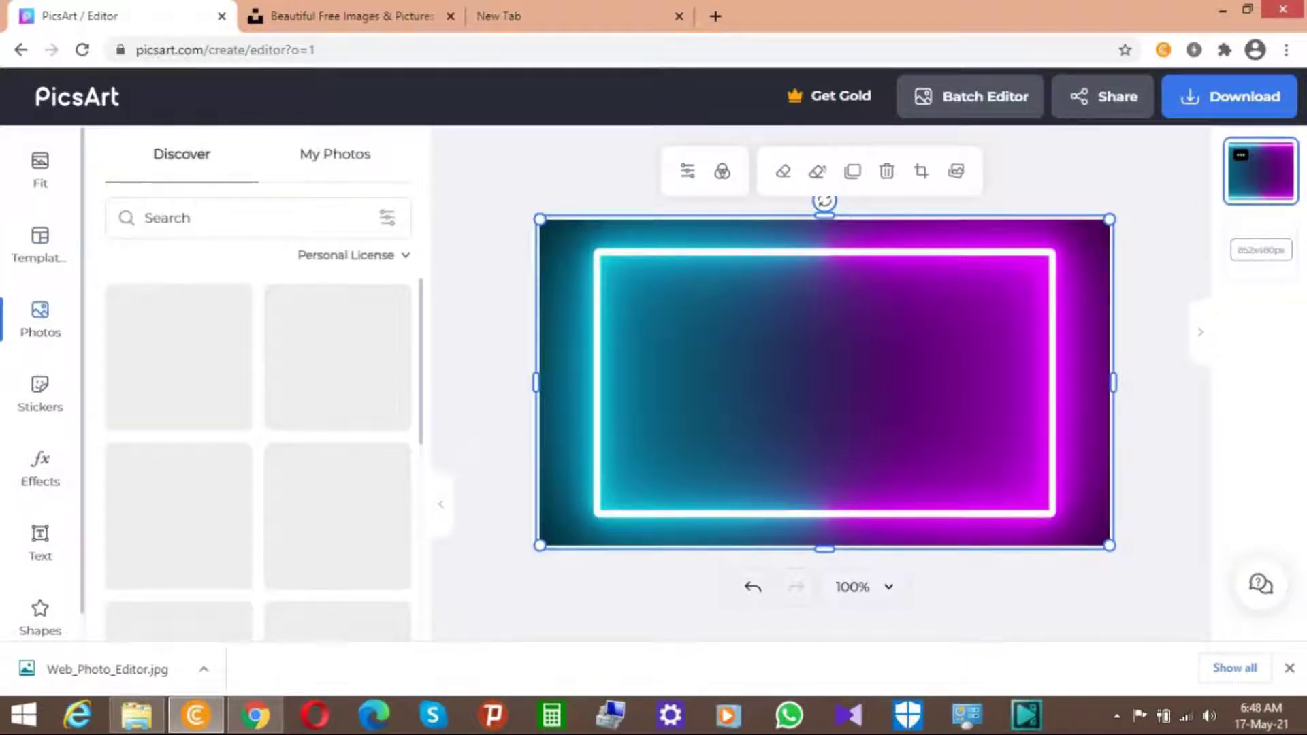
left_click(334, 153)
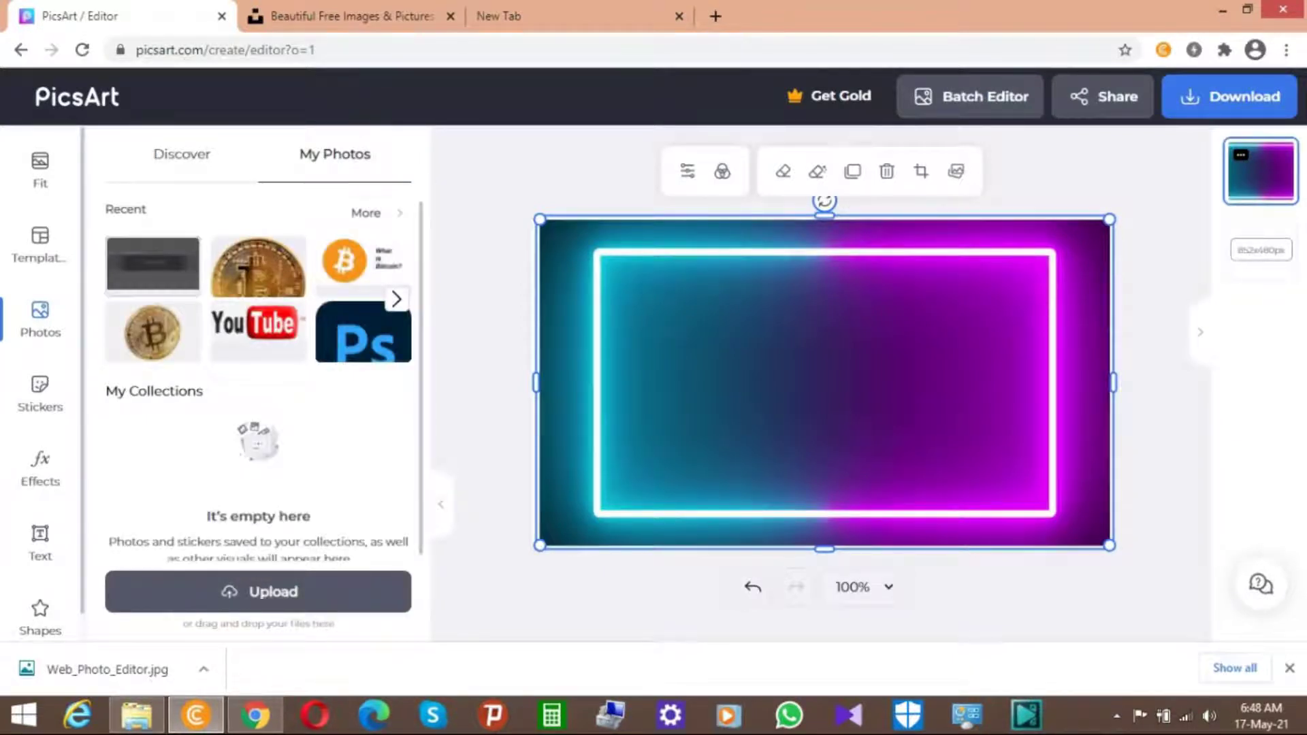
left_click(152, 263)
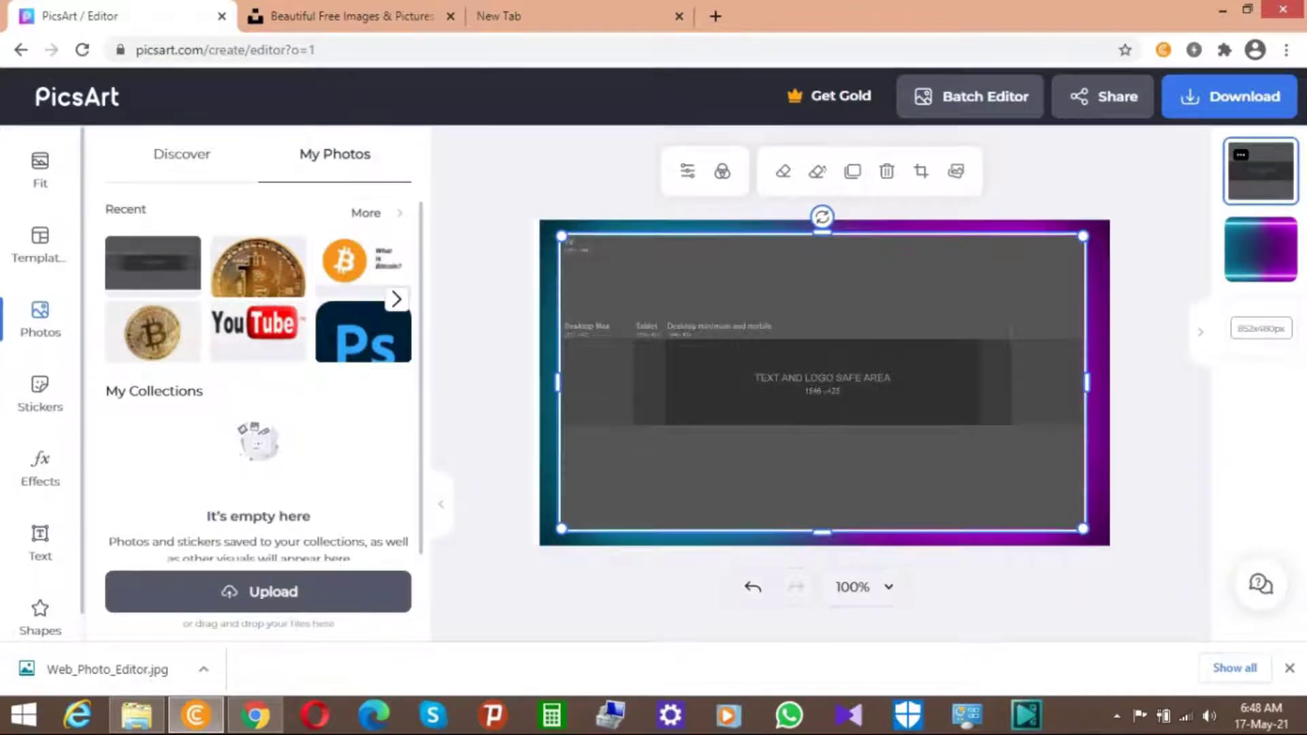
Stretch the banner template on all four sides so it covers nearly the whole canvas
left_click_drag(556, 383, 540, 382)
left_click_drag(814, 530, 814, 545)
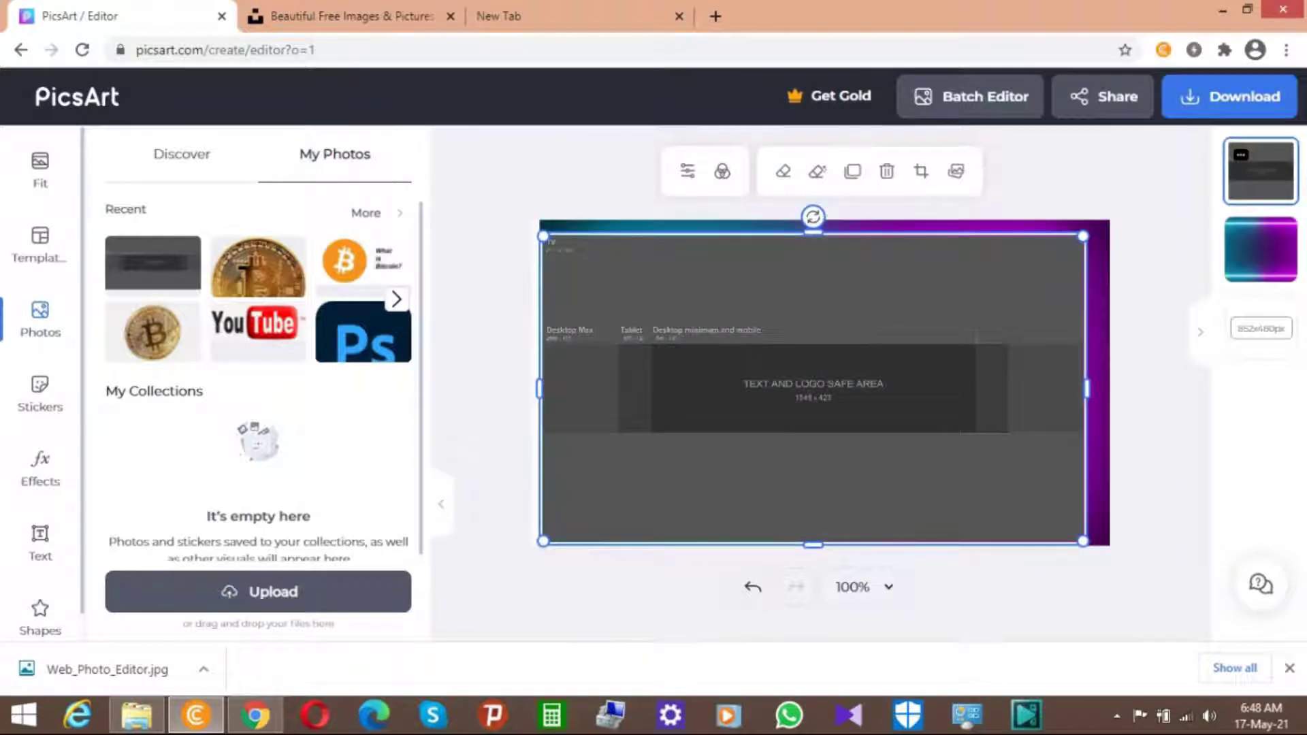
left_click_drag(1086, 389, 1111, 388)
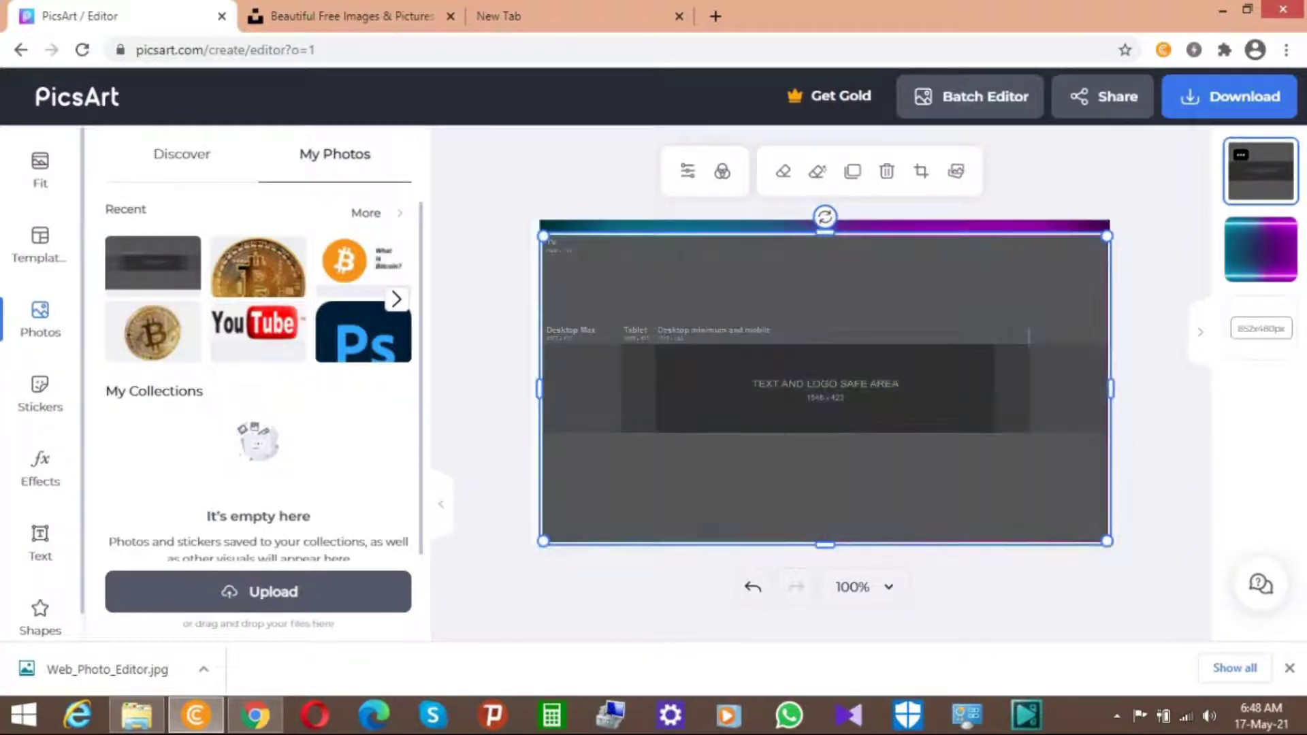
left_click_drag(825, 232, 825, 222)
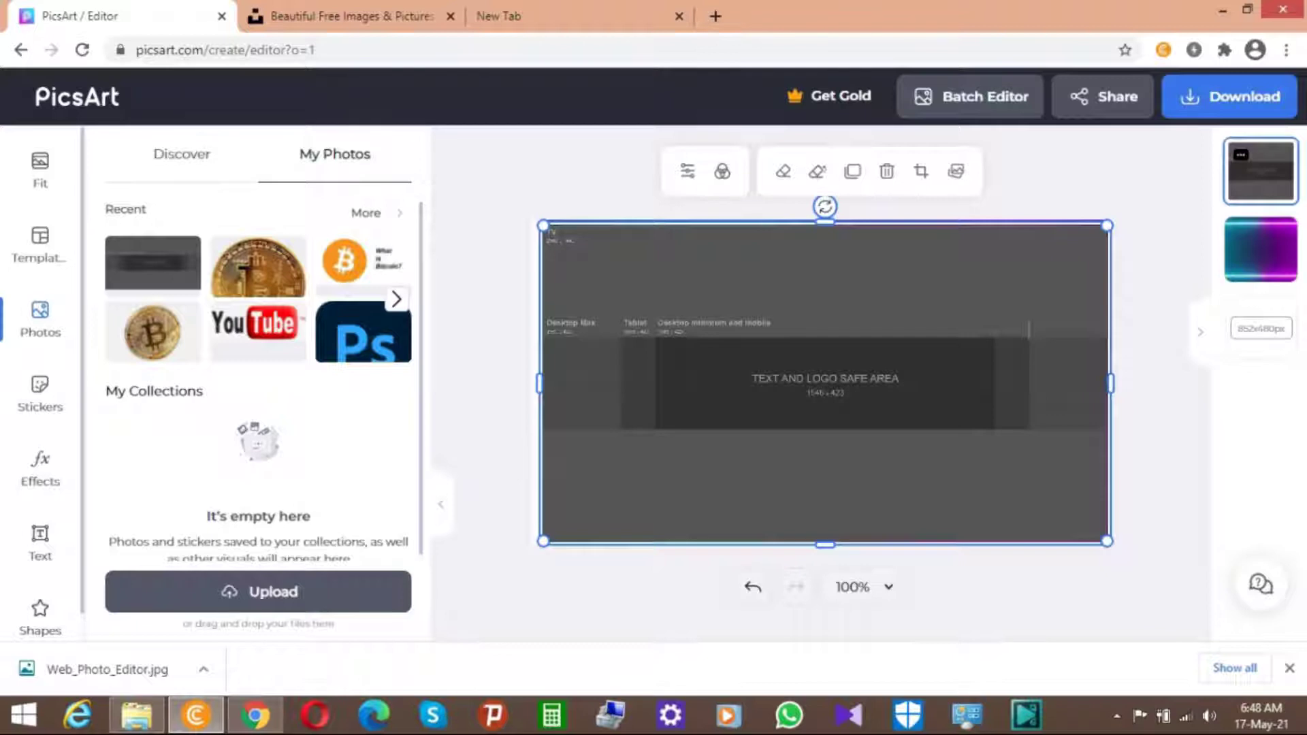
Add a simple square shape and stretch it horizontally to the full width of the banner template
left_click(40, 617)
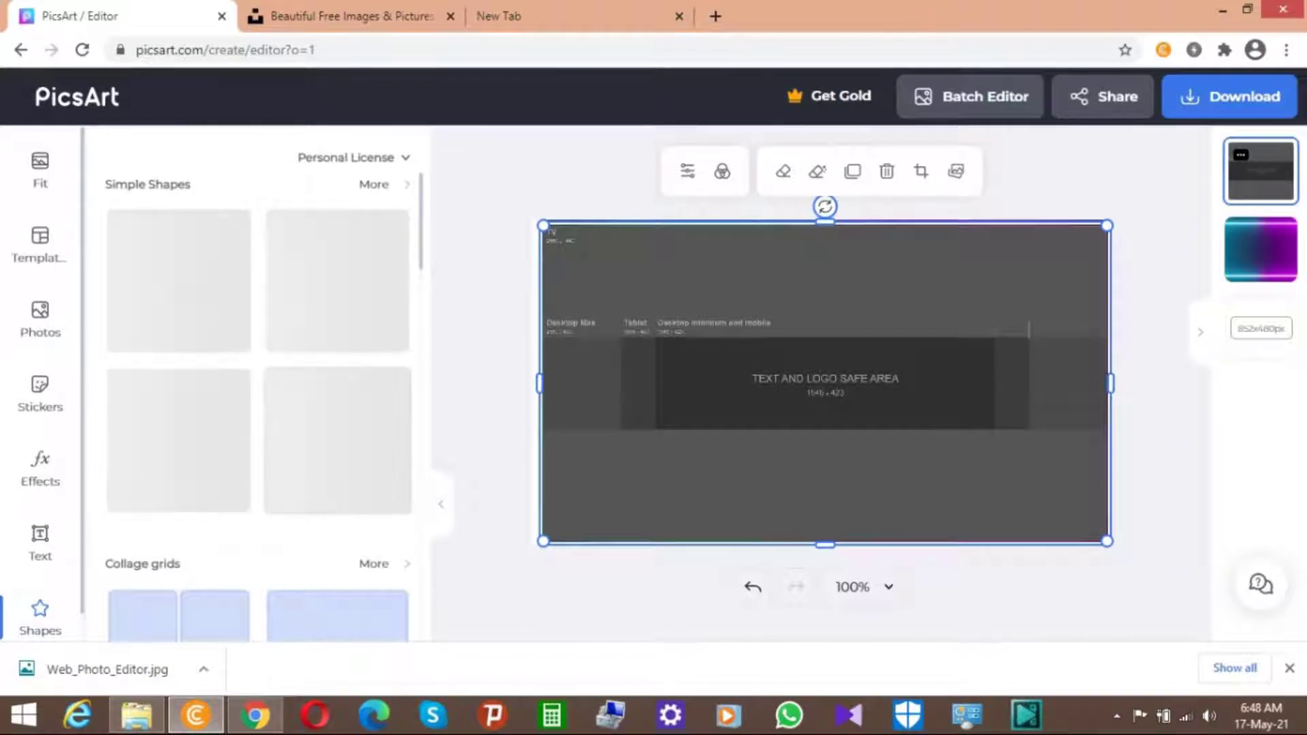
scroll(257, 408, "down", 6)
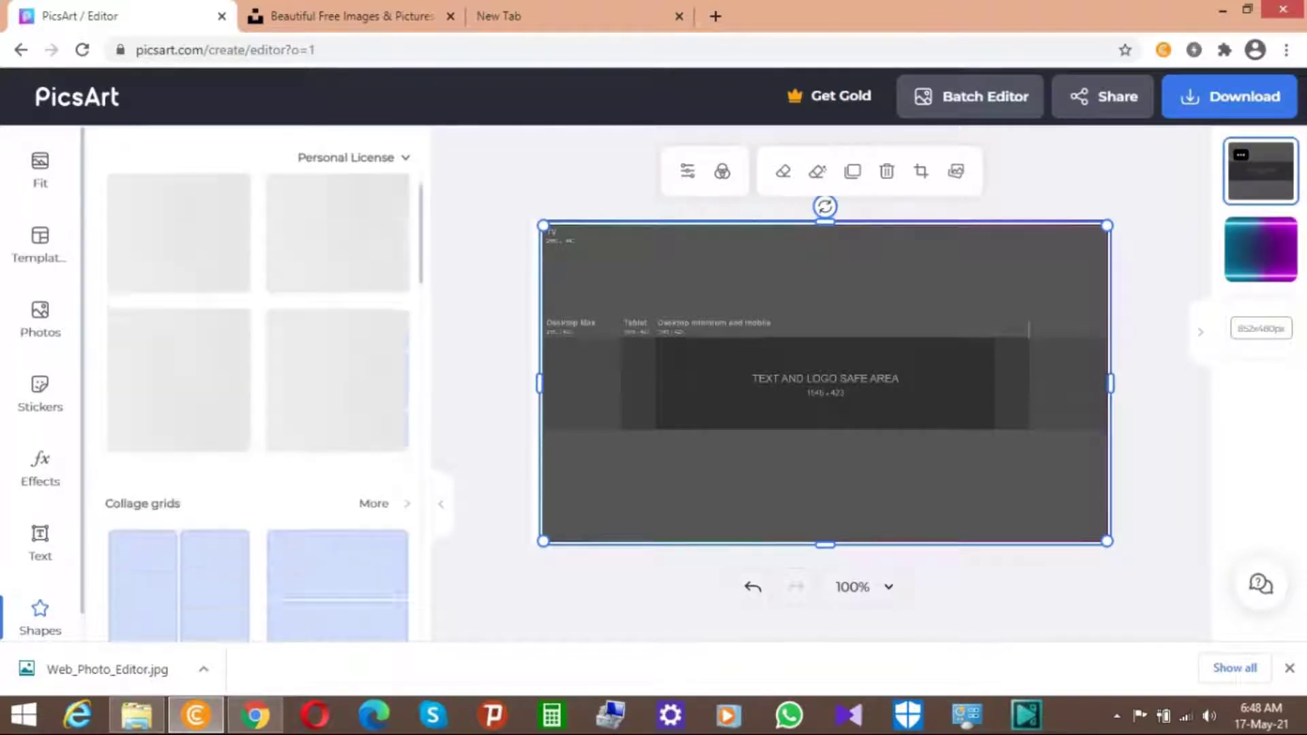
scroll(337, 306, "up", 6)
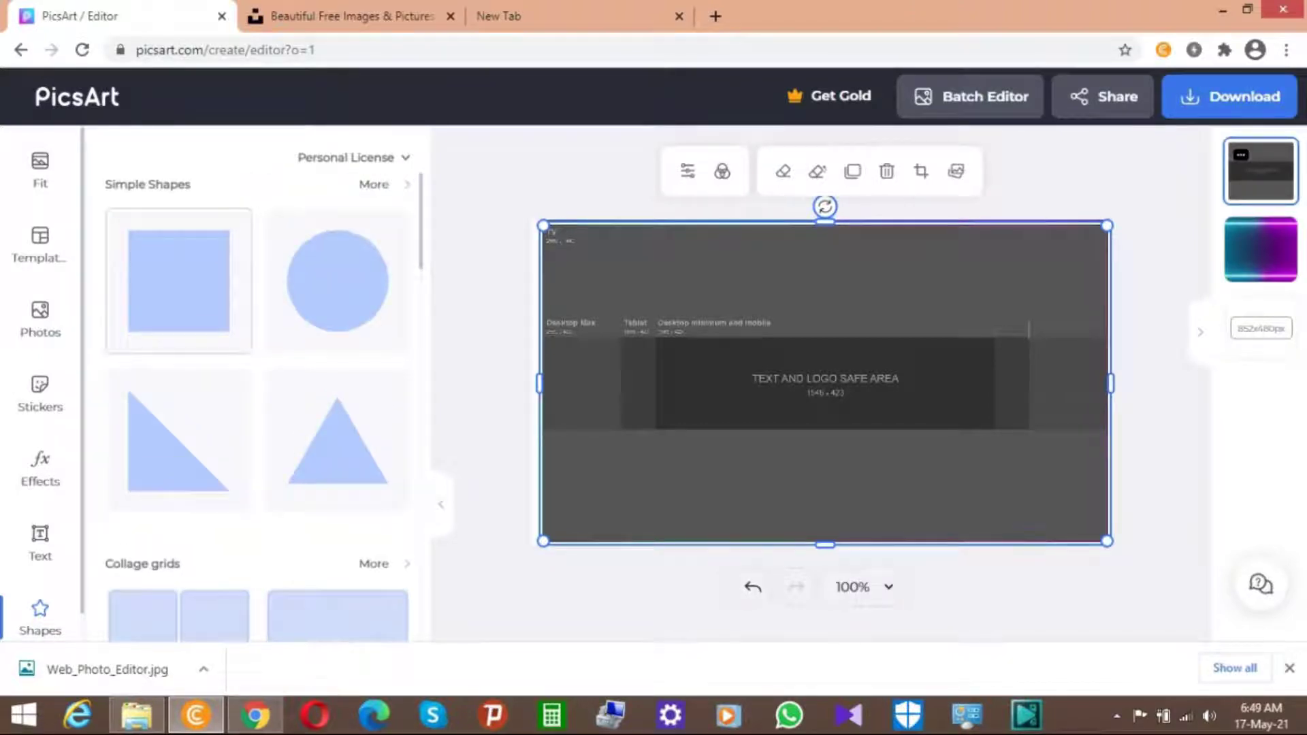
left_click(178, 281)
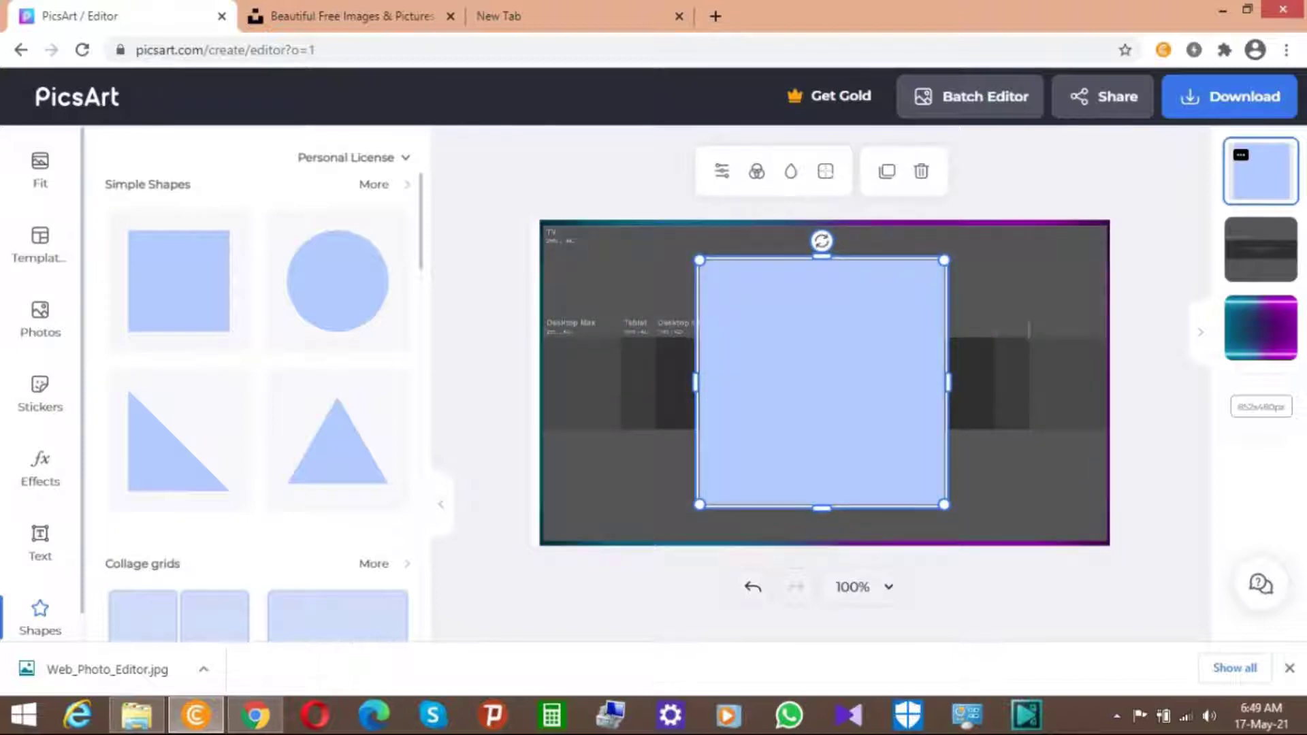
left_click_drag(696, 383, 543, 382)
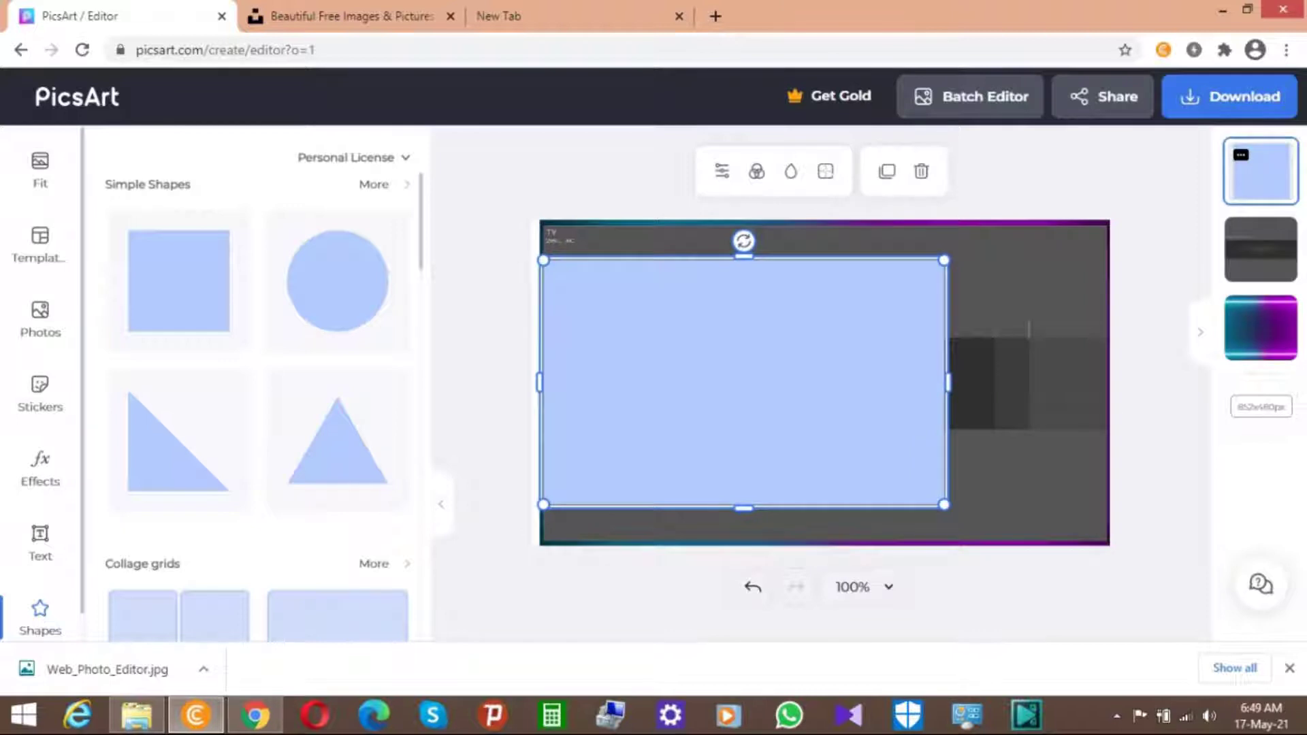
left_click_drag(947, 383, 1111, 382)
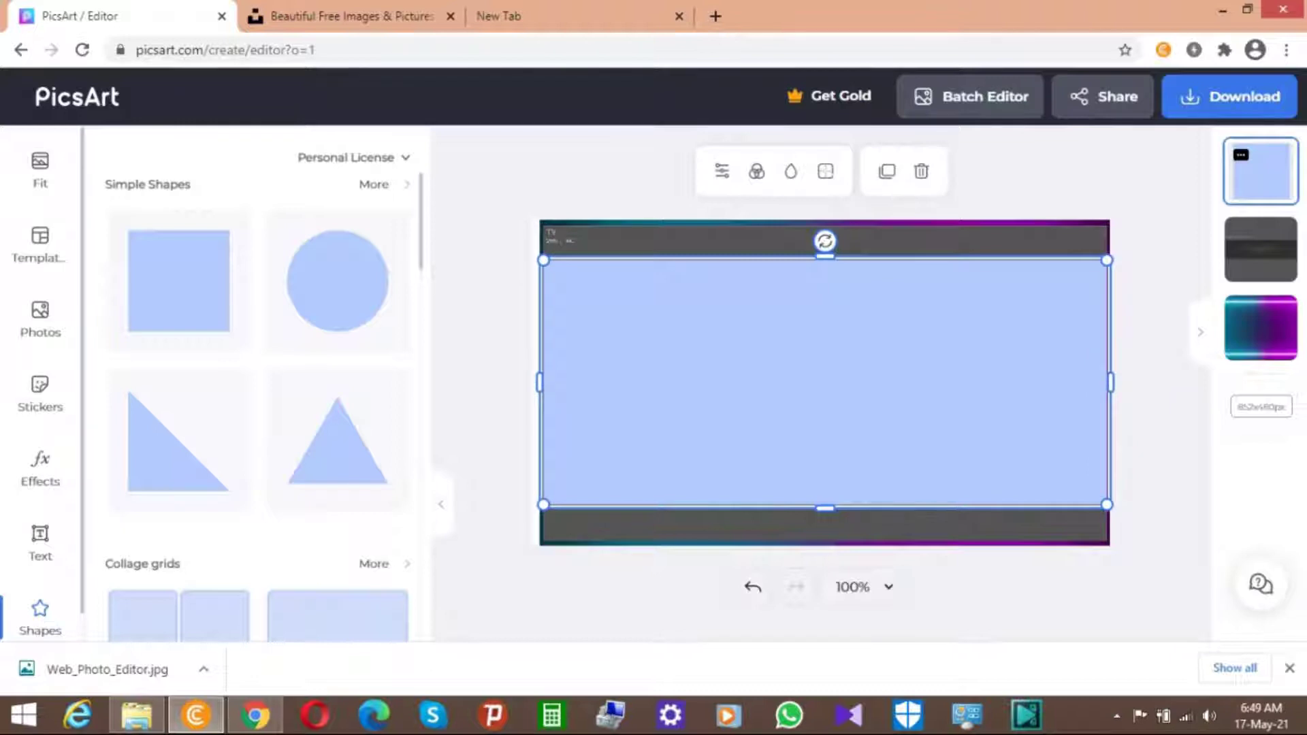
Move the blue rectangle down until its upper edge sits just below the template's text and logo safe area
left_click_drag(825, 256, 825, 382)
left_click_drag(844, 505, 844, 587)
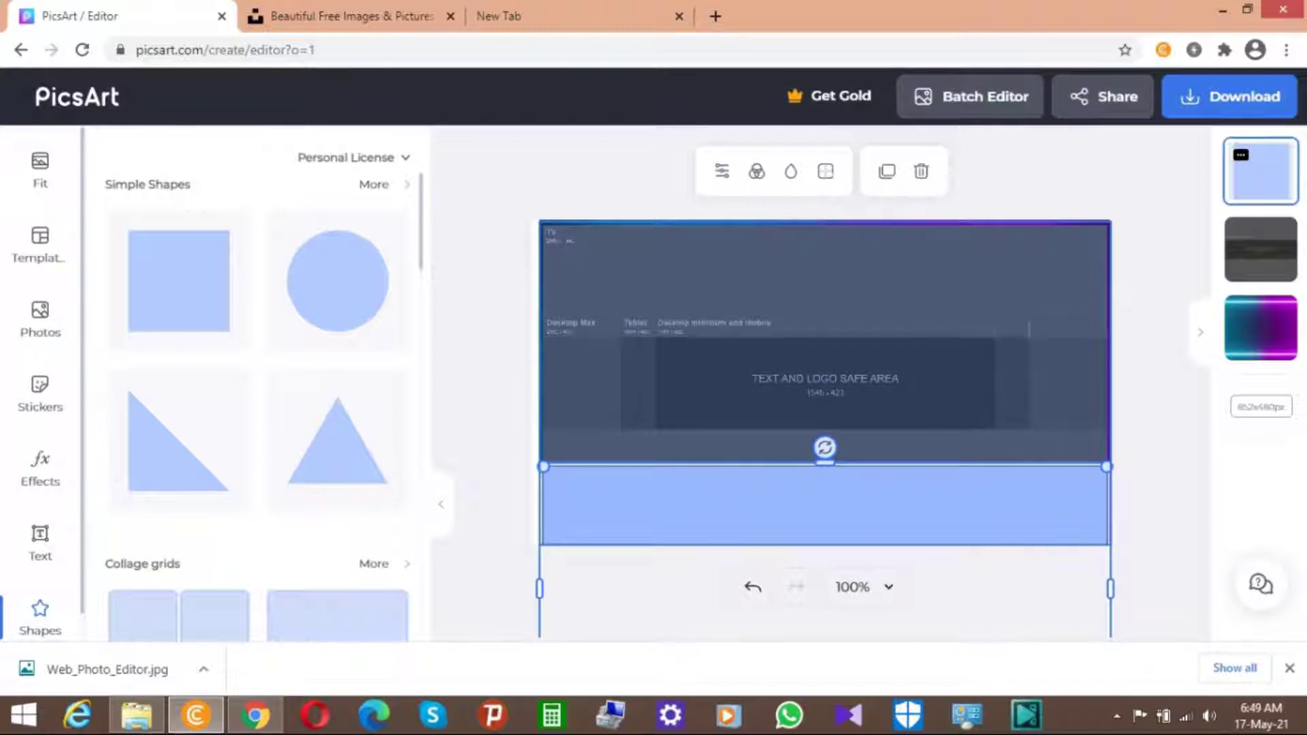
left_click(825, 379)
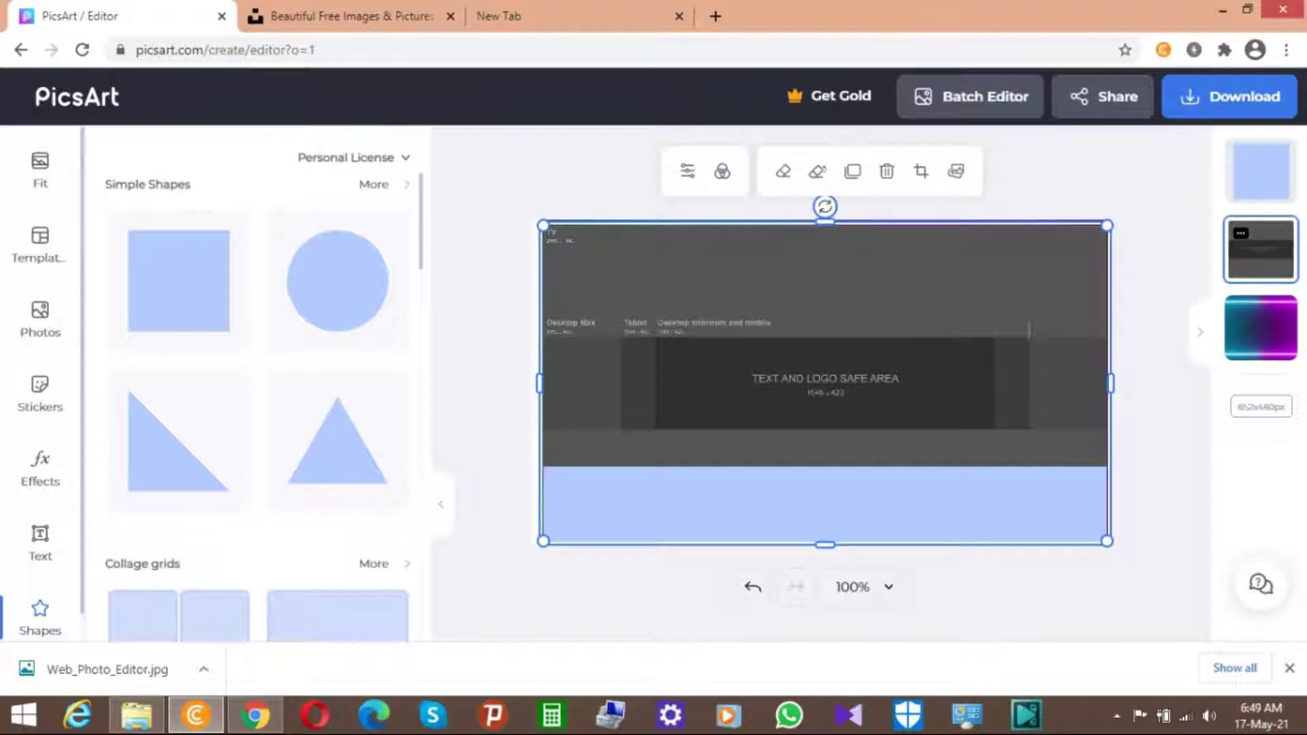
left_click_drag(826, 505, 825, 475)
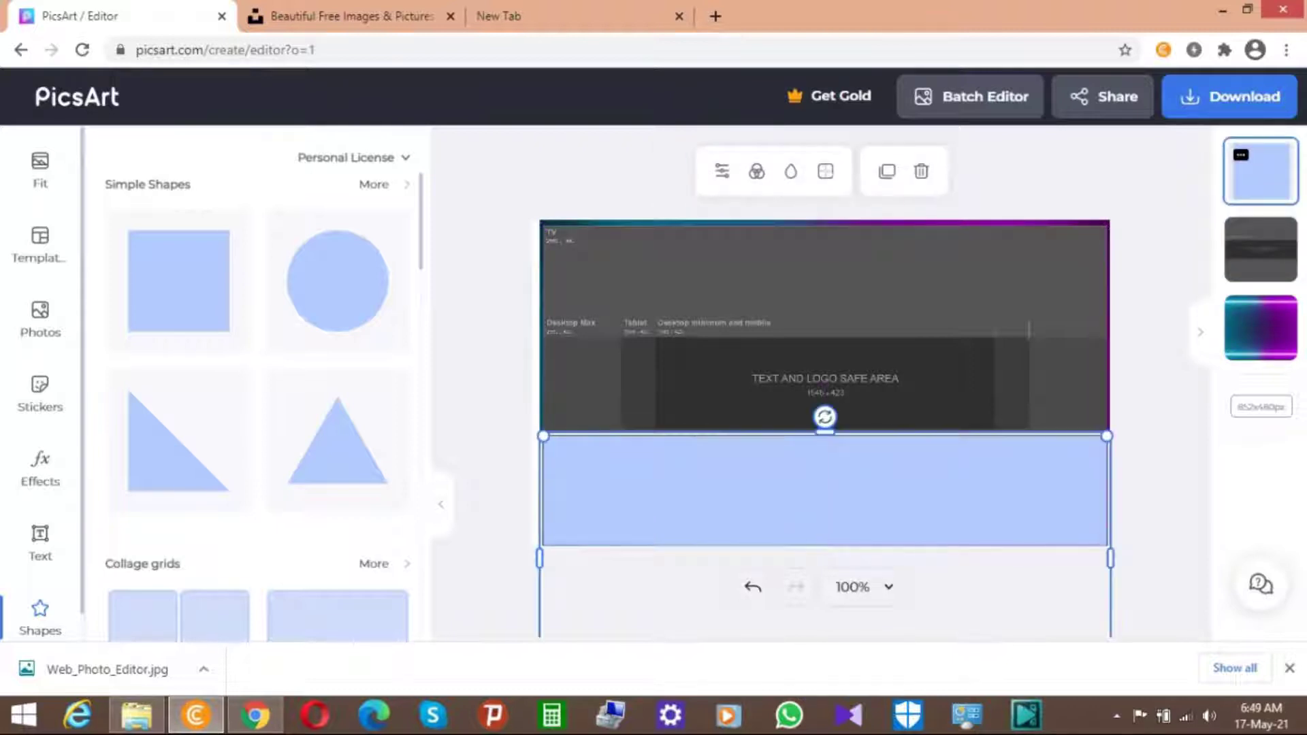
left_click(825, 293)
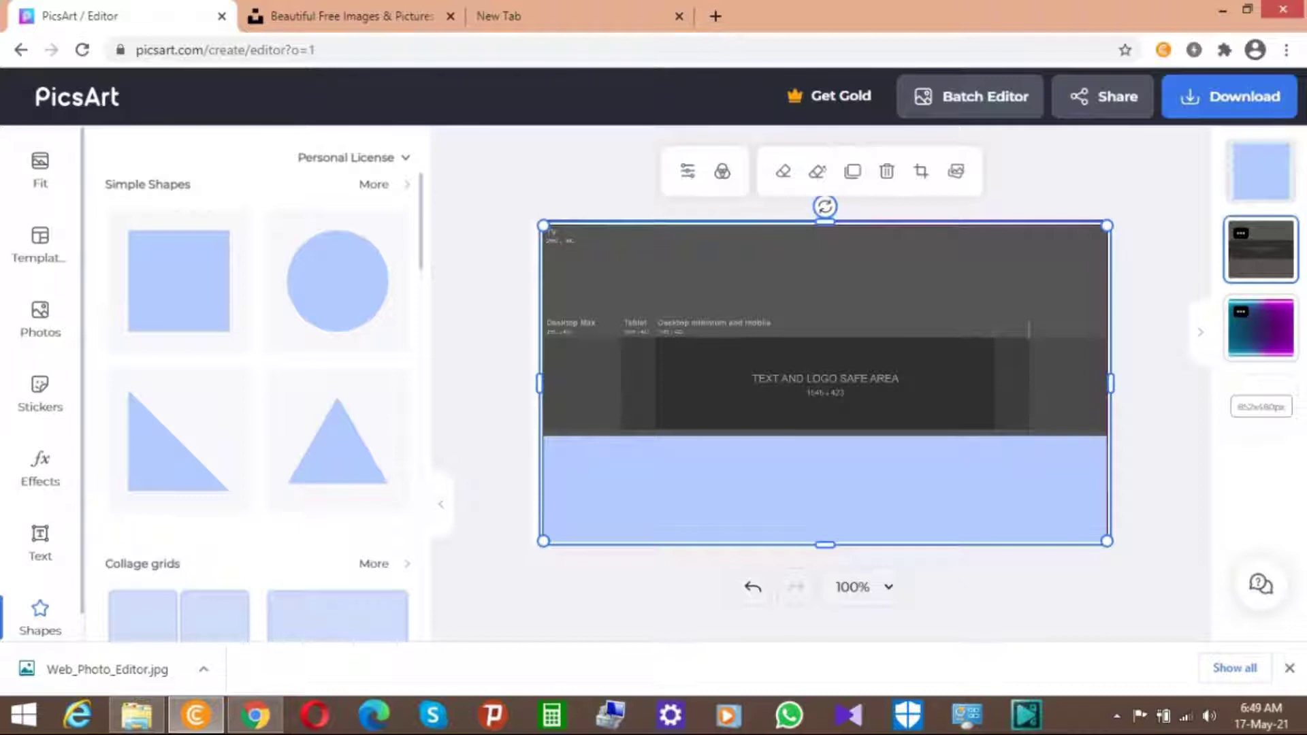
Bring the neon image above the banner template and move it down to start at the safe area's upper edge
left_click_drag(1261, 328, 1261, 250)
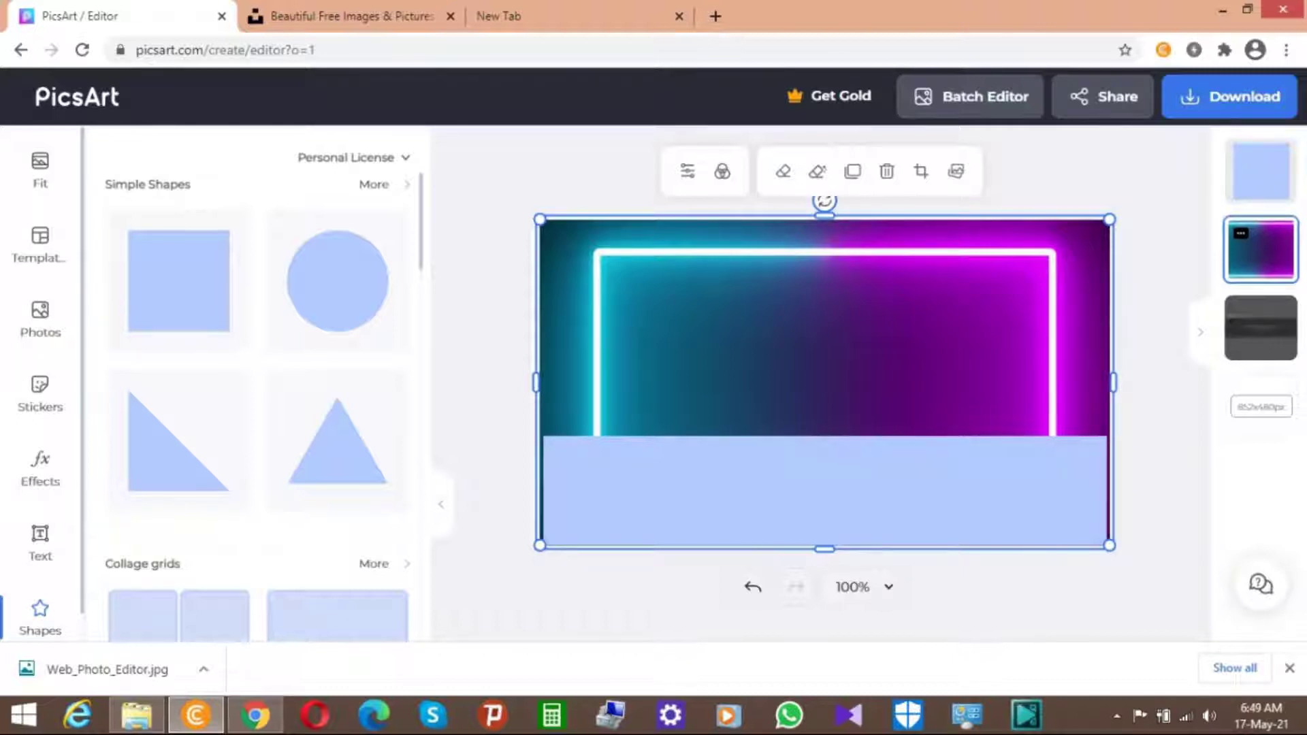
left_click_drag(823, 286, 819, 450)
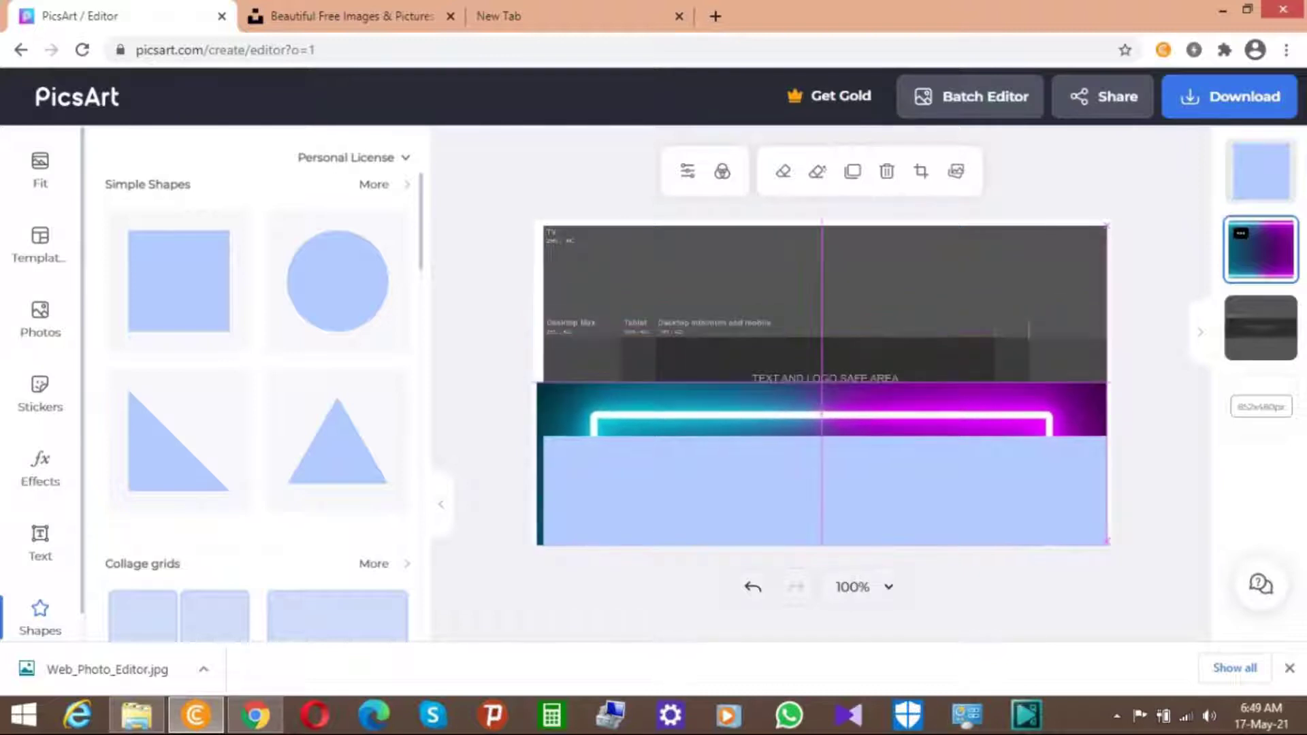
mouse_move(825, 545)
left_mouse_down()
mouse_move(827, 497)
mouse_move(824, 541)
left_mouse_up()
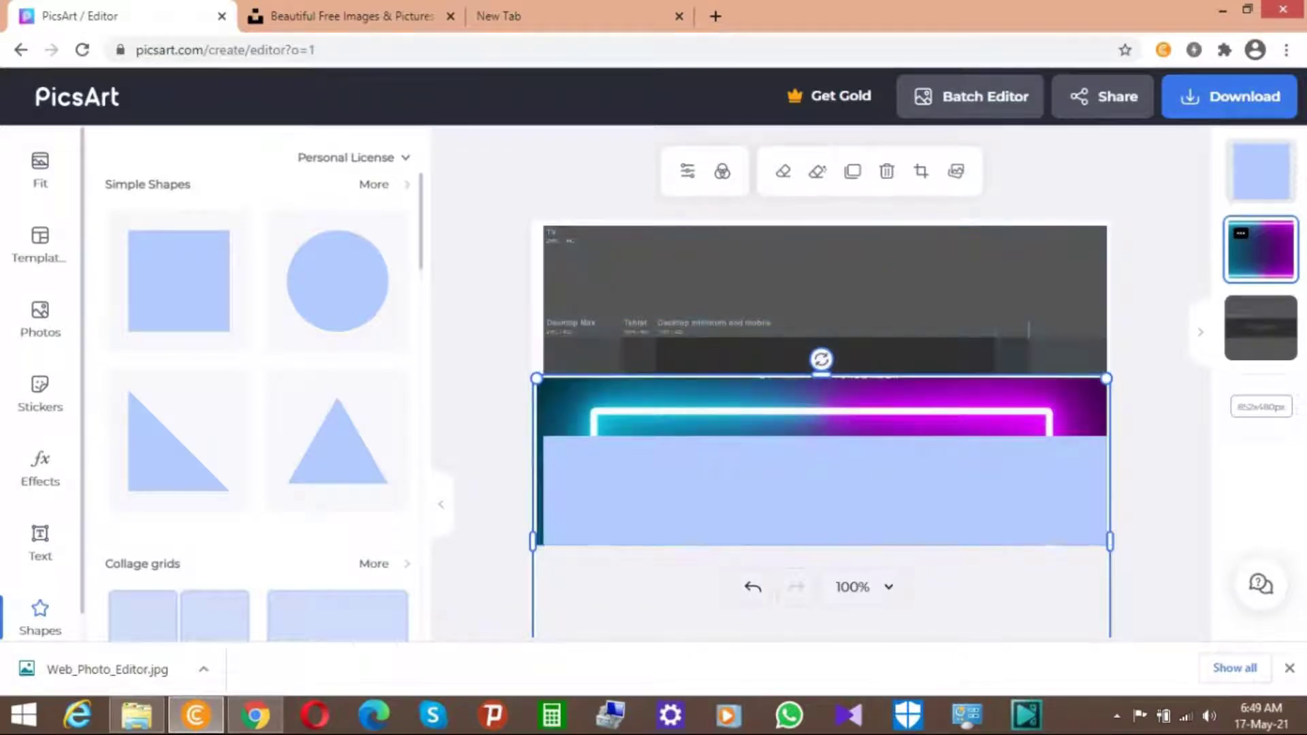
left_click_drag(821, 408, 827, 365)
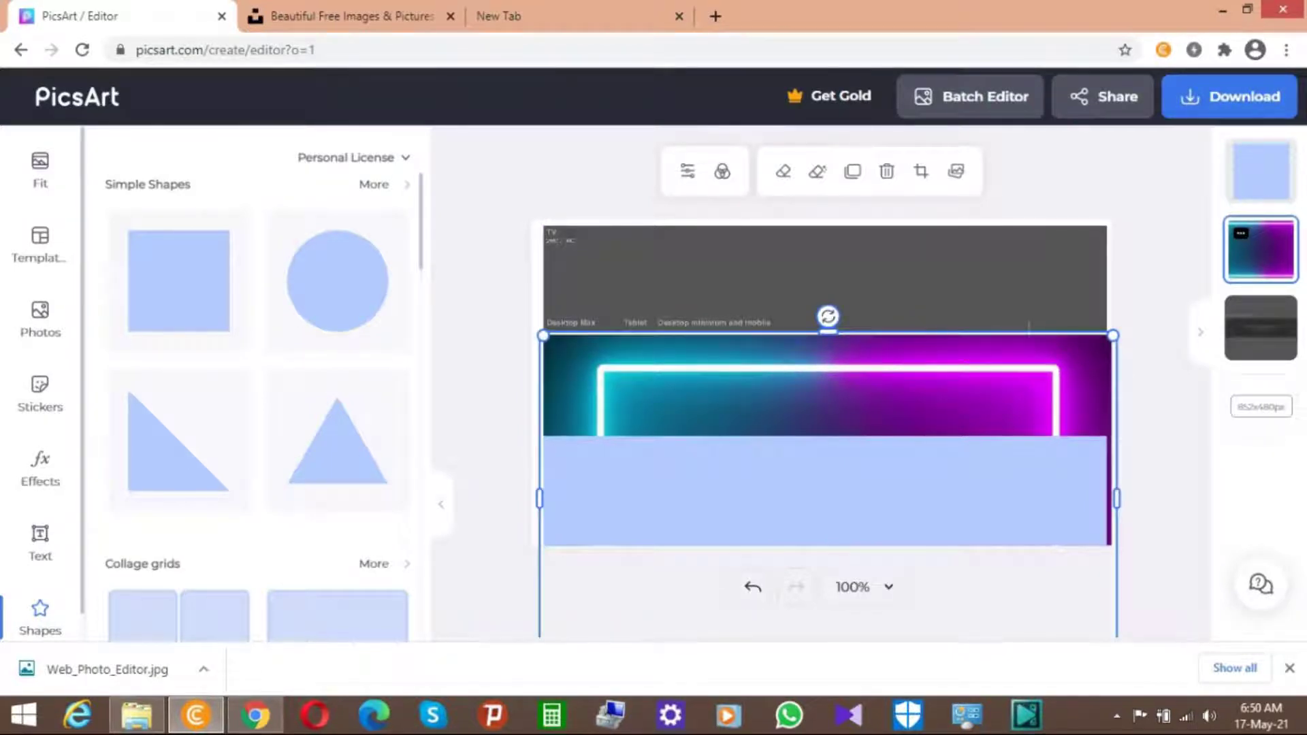
Bring the banner template above the neon image and realign the blue rectangle with the safe area's lower edge
left_click_drag(825, 491, 830, 490)
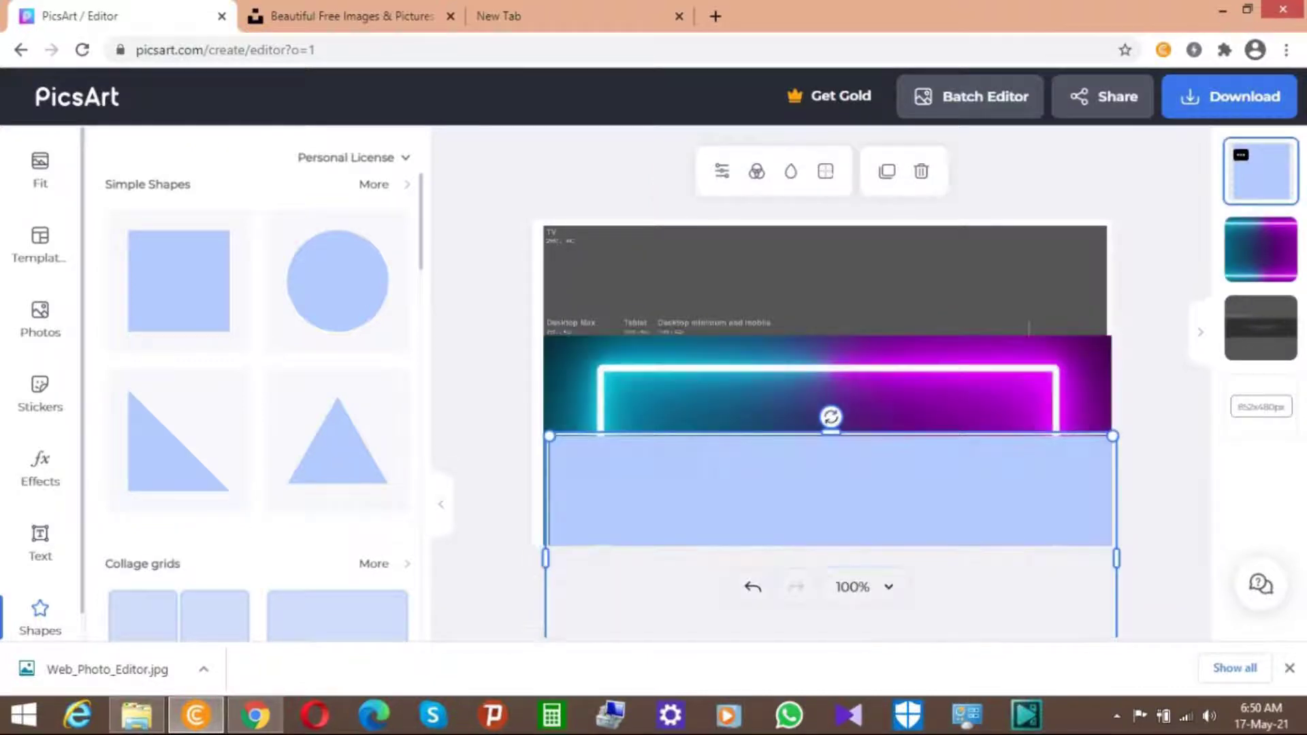
left_click_drag(1260, 327, 1260, 249)
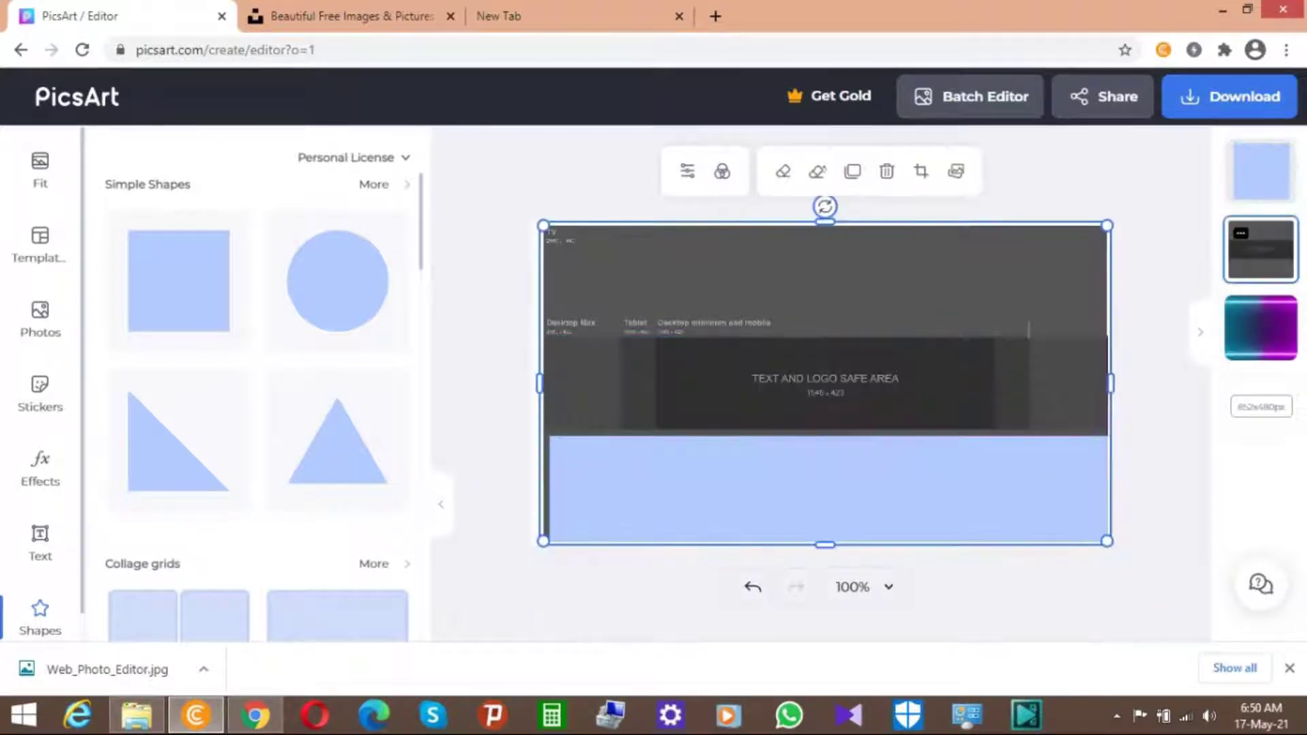
left_click(828, 507)
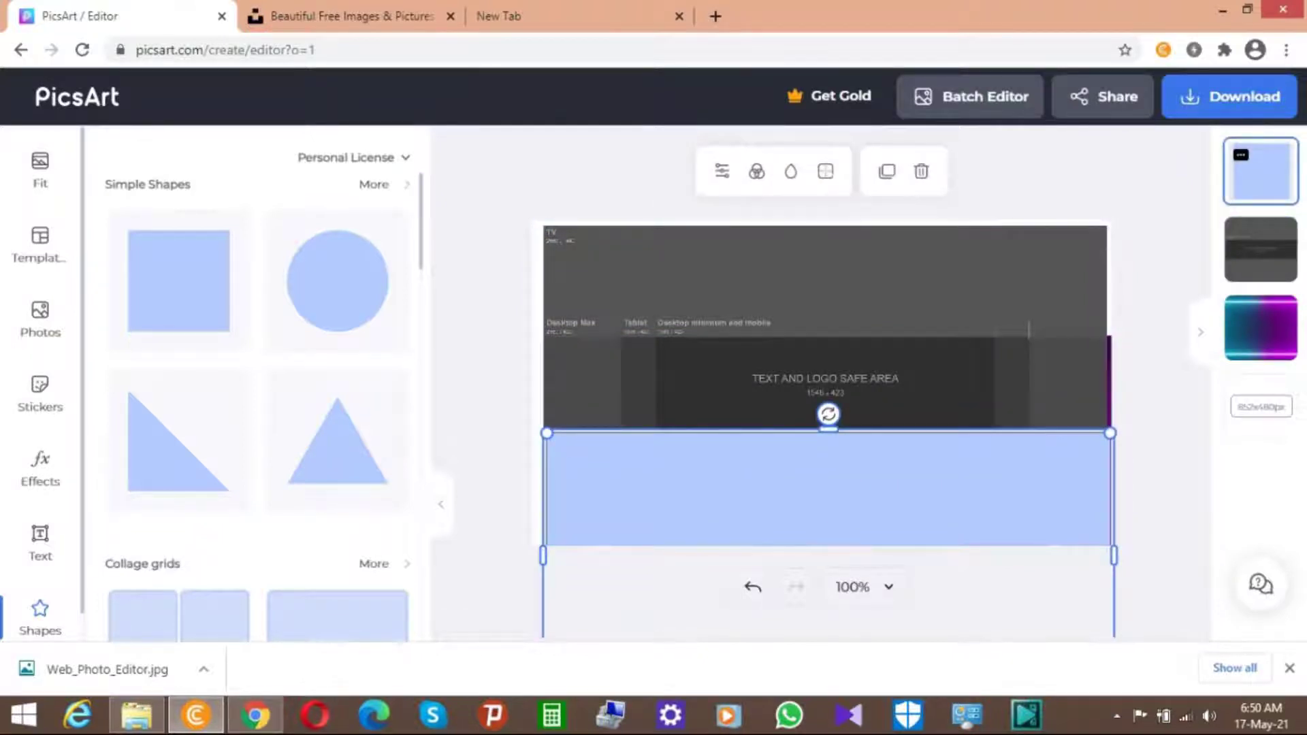
Bring the neon image back above the banner template, nudge it into line with the safe area's upper edge and deselect it
left_click_drag(1261, 328, 1260, 249)
mouse_move(828, 388)
left_mouse_down()
mouse_move(831, 405)
mouse_move(828, 392)
left_mouse_up()
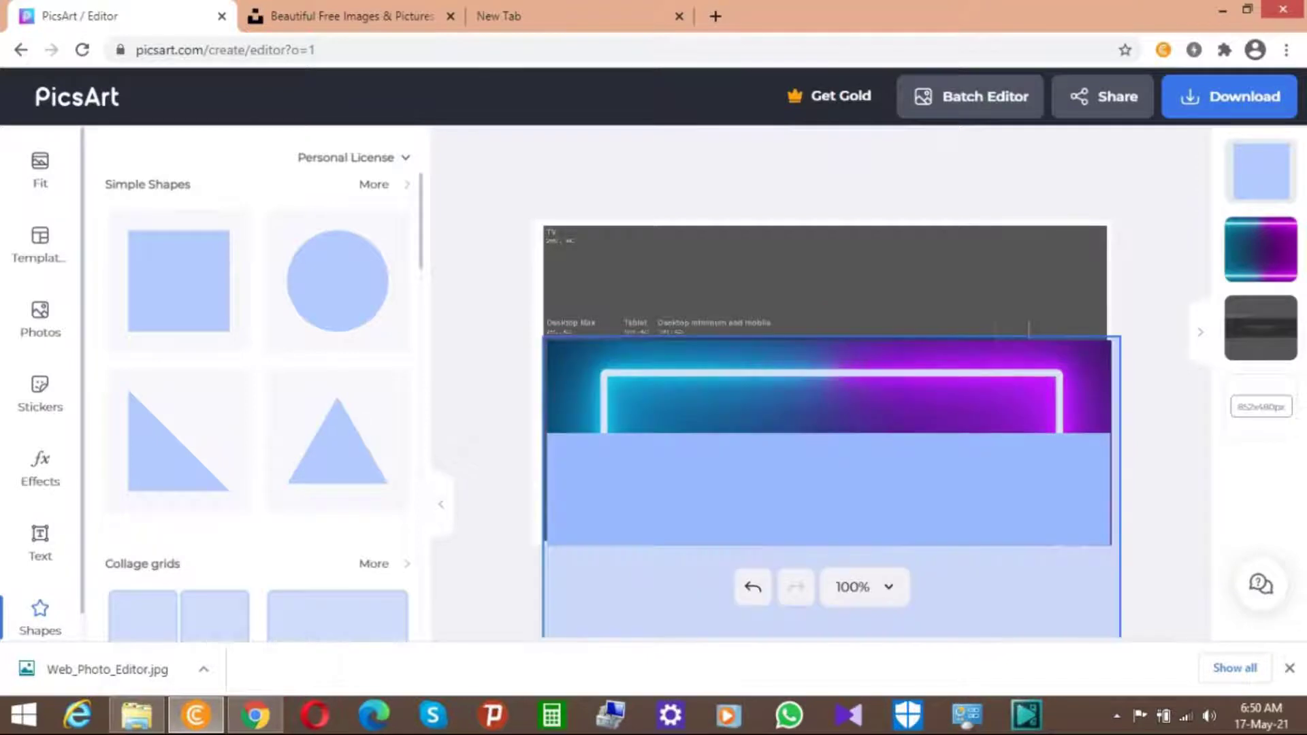
left_click_drag(829, 392, 825, 391)
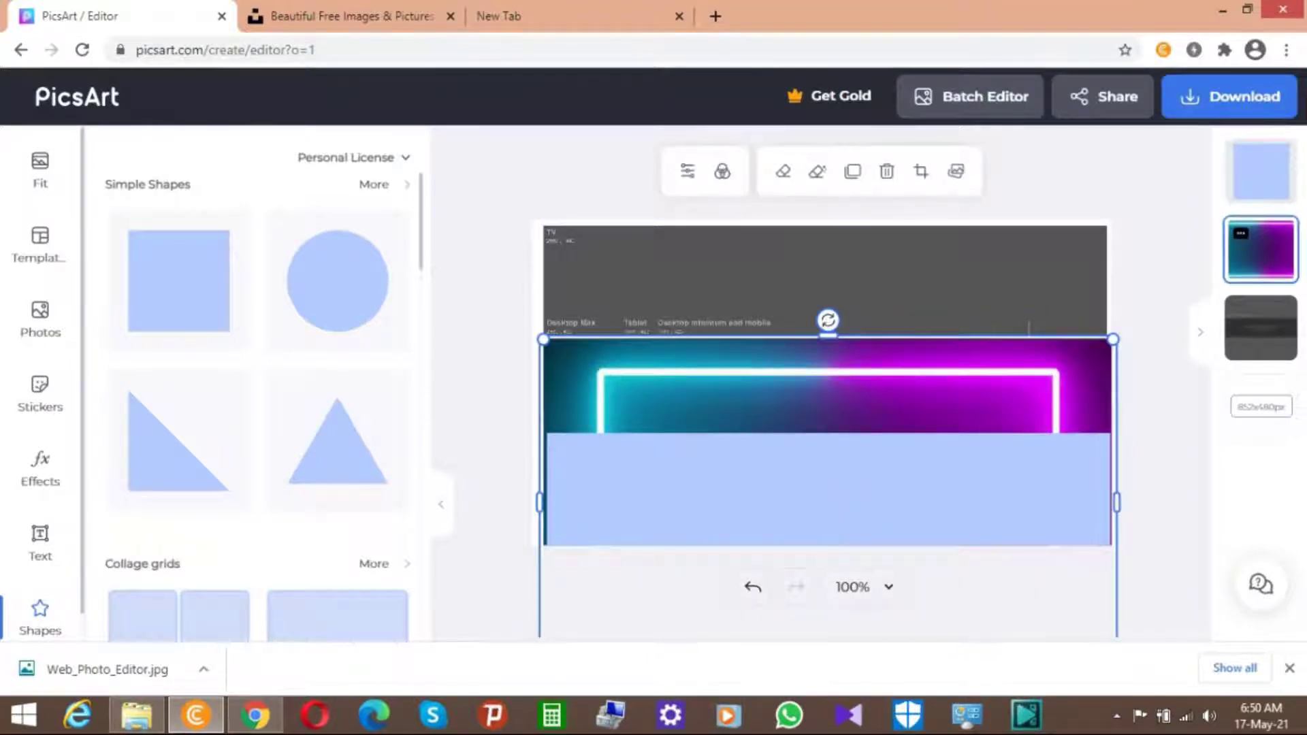
key("Escape")
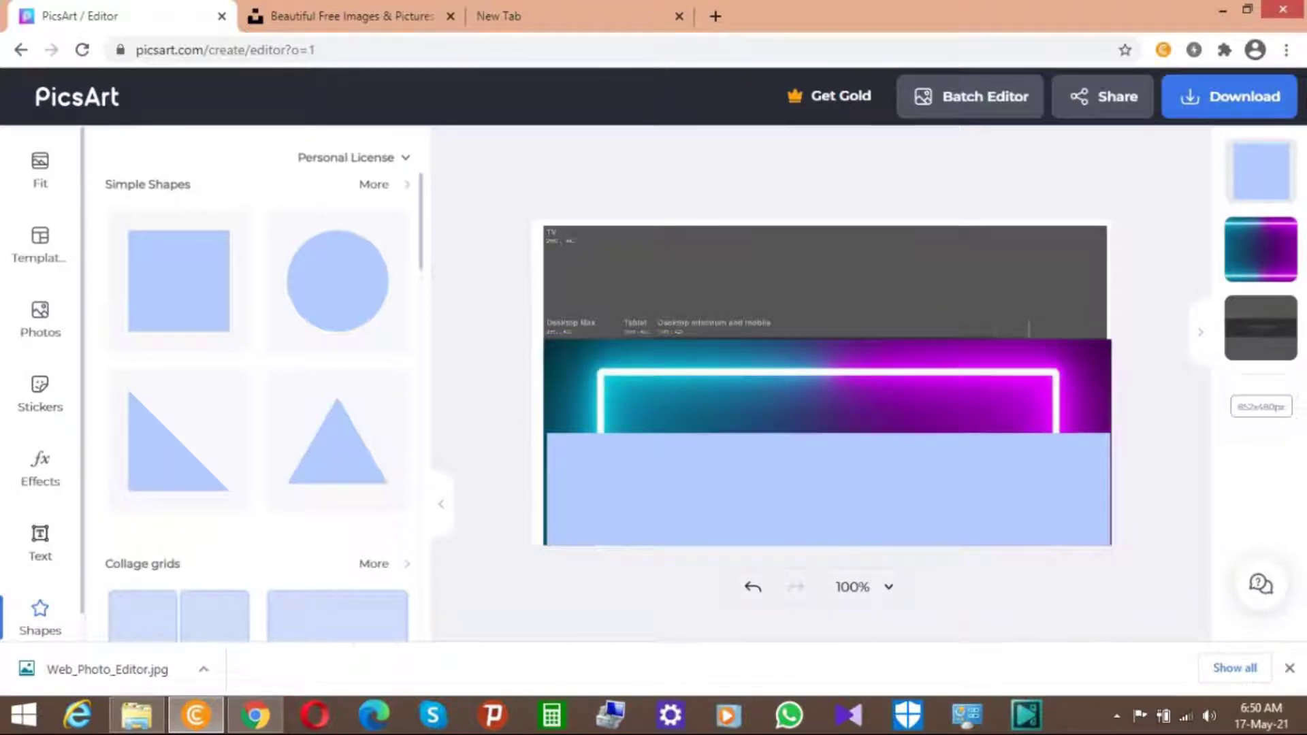
Add a heading over the neon image and replace its placeholder text with "BT MULTIMEDIA"
left_click(40, 541)
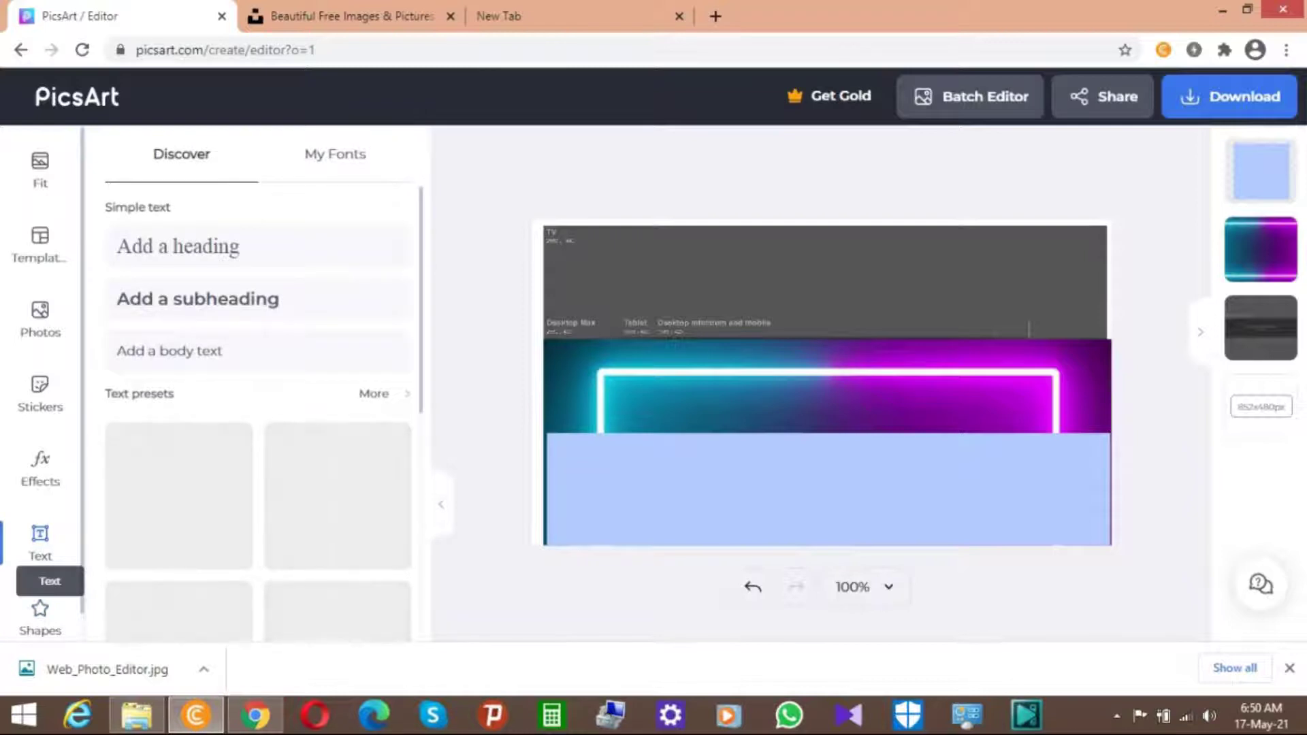
left_click(179, 245)
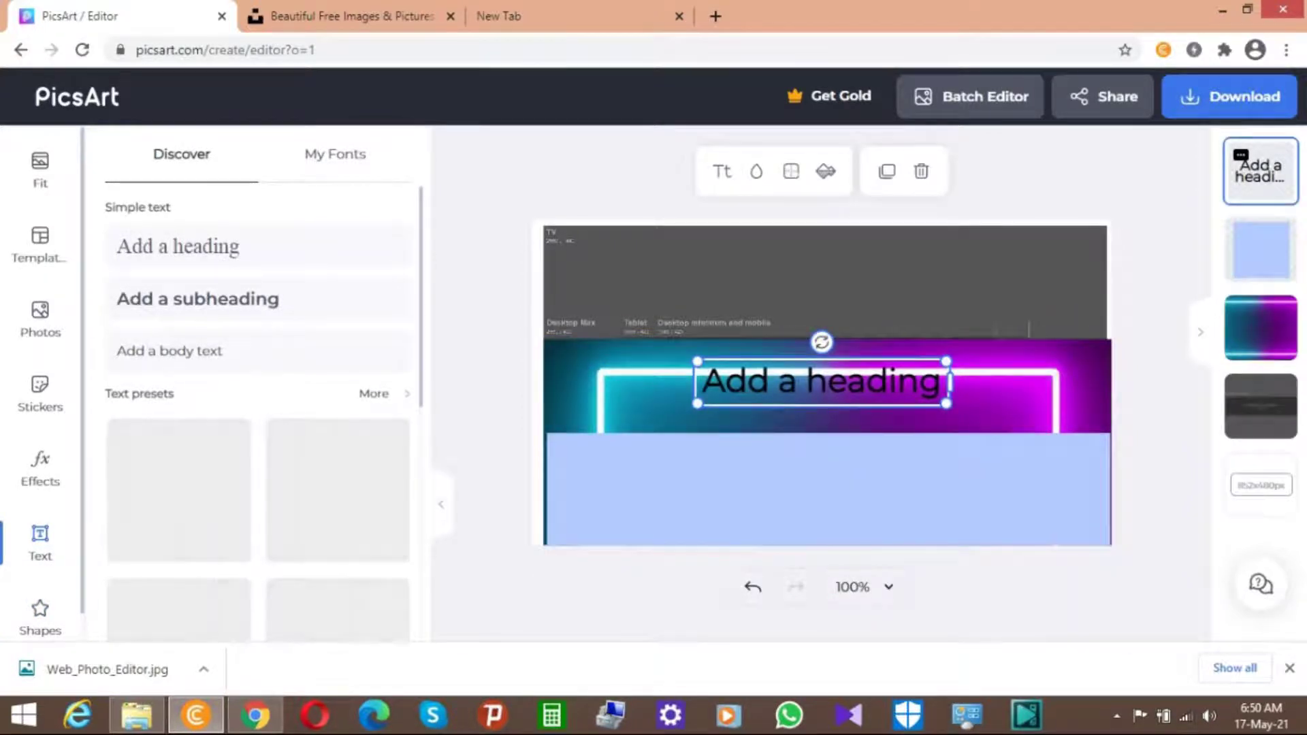
double_click(950, 382)
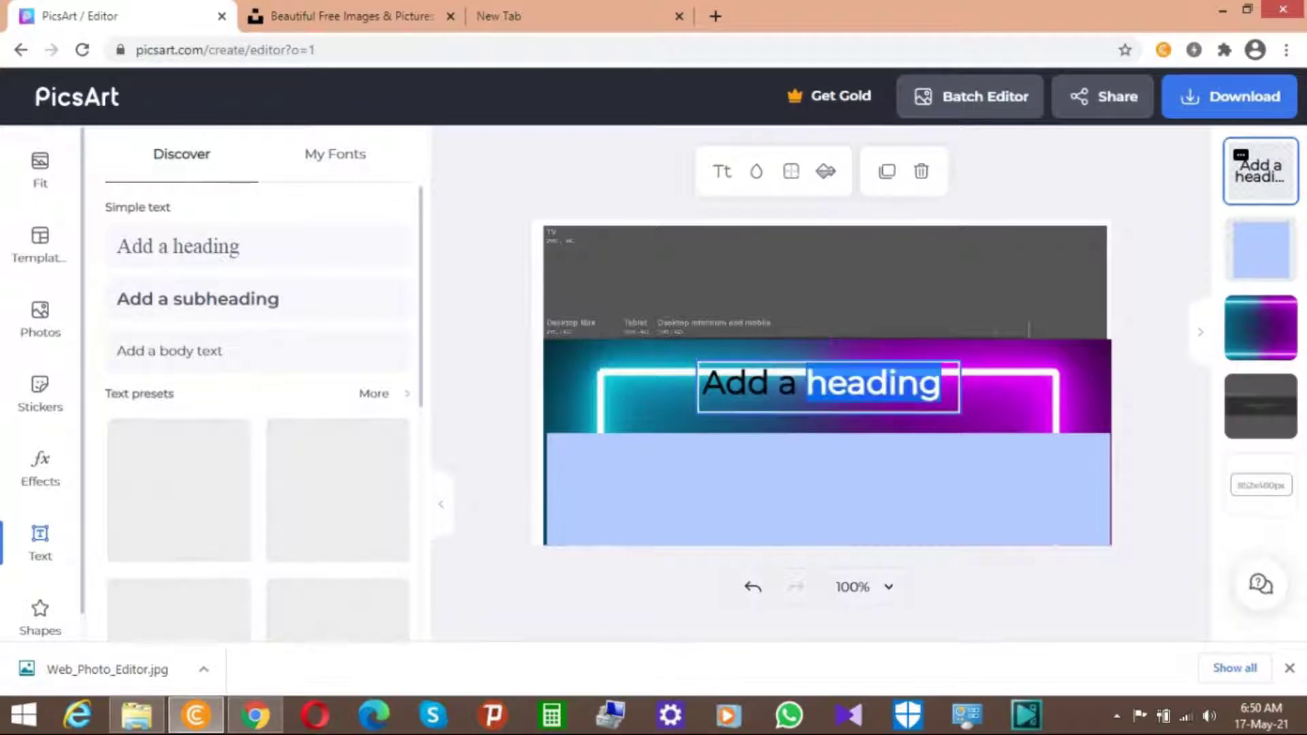
key("BackSpace")
key("BackSpace")
key("BackSpace")
key("BackSpace")
key("BackSpace")
key("BackSpace")
key("BackSpace")
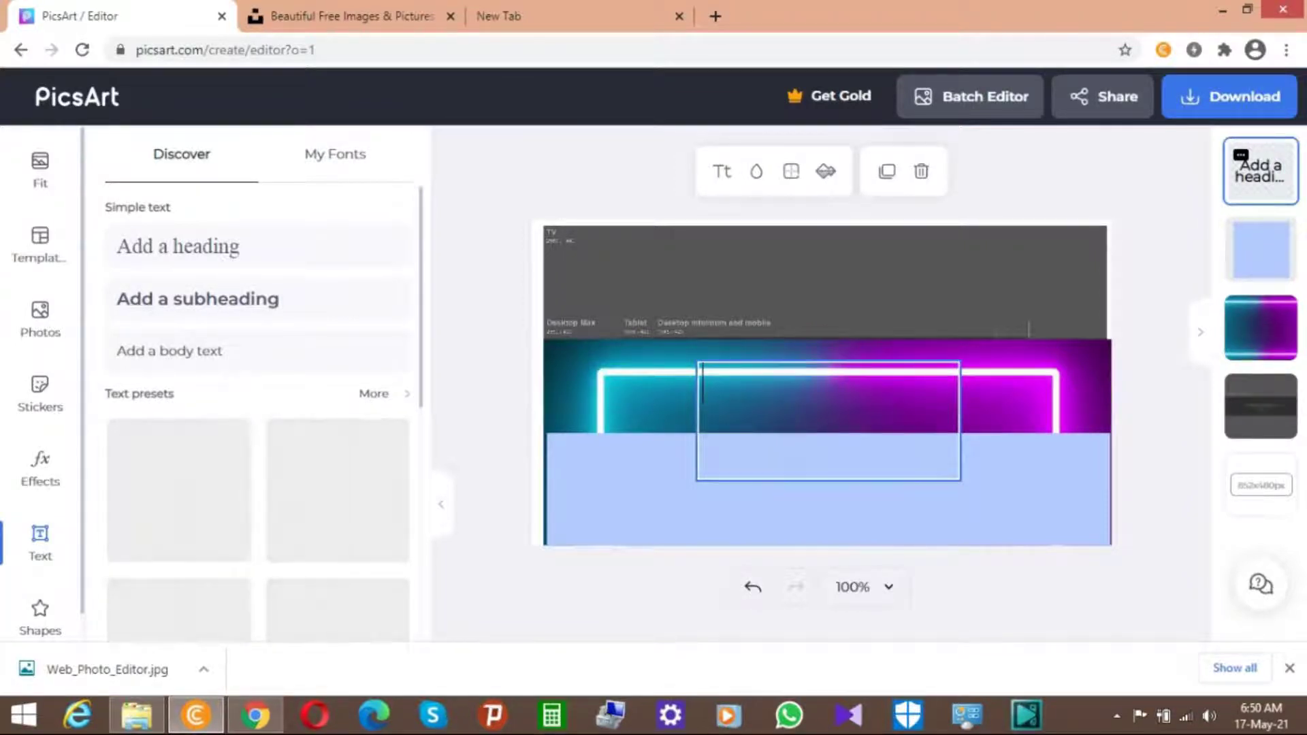
type("bt")
key("BackSpace")
key("BackSpace")
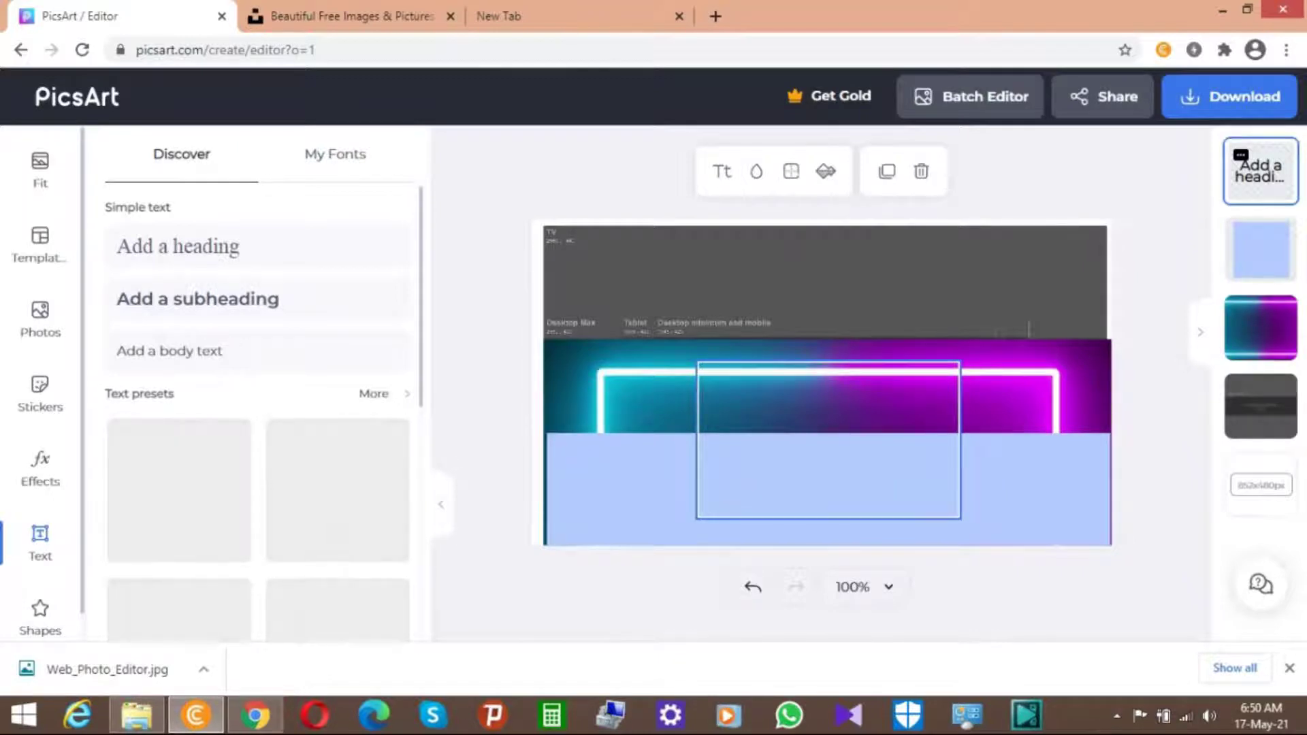
type("BT MUL")
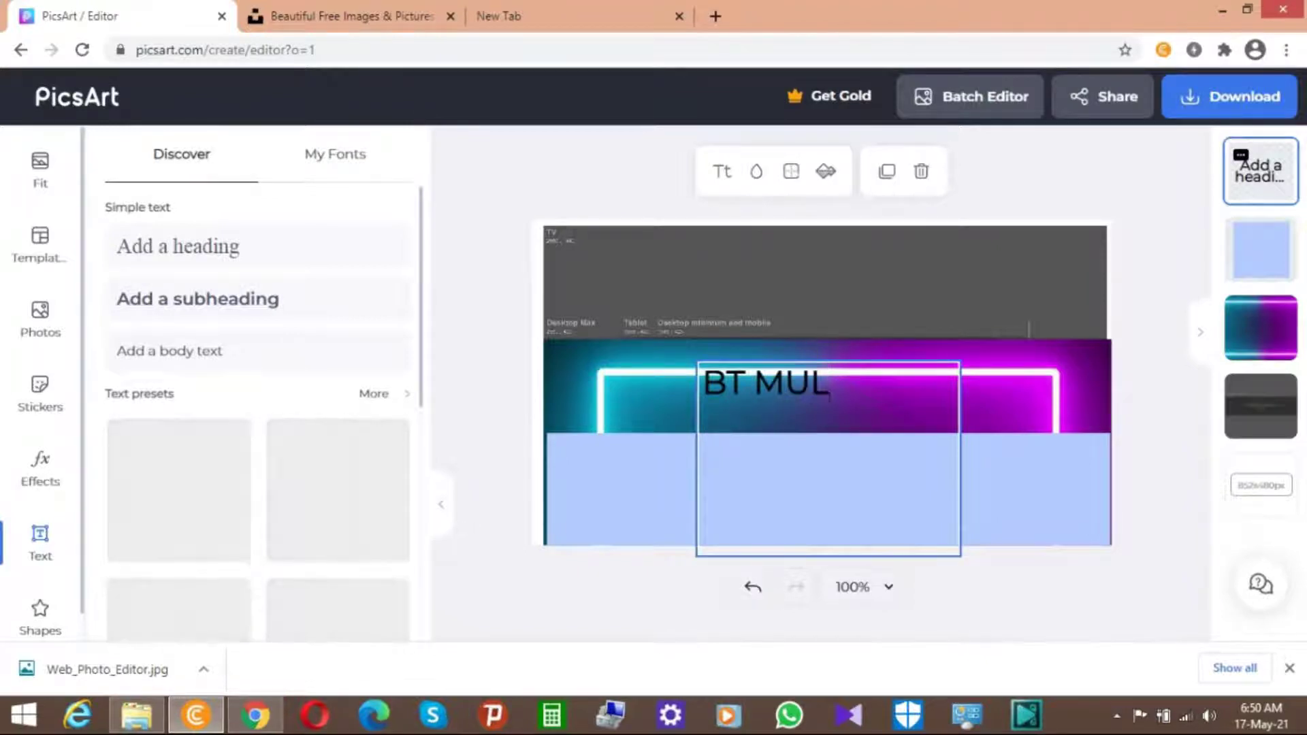
type("TIM")
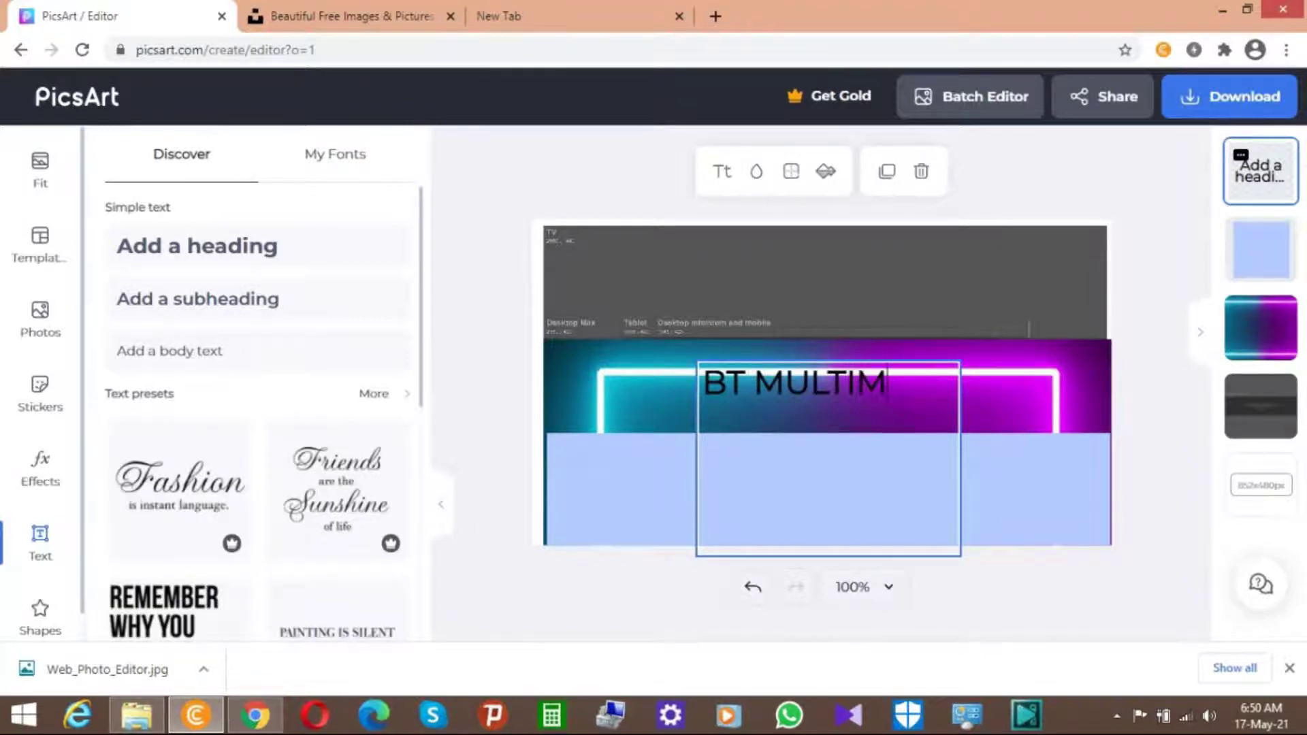
type("EDIA")
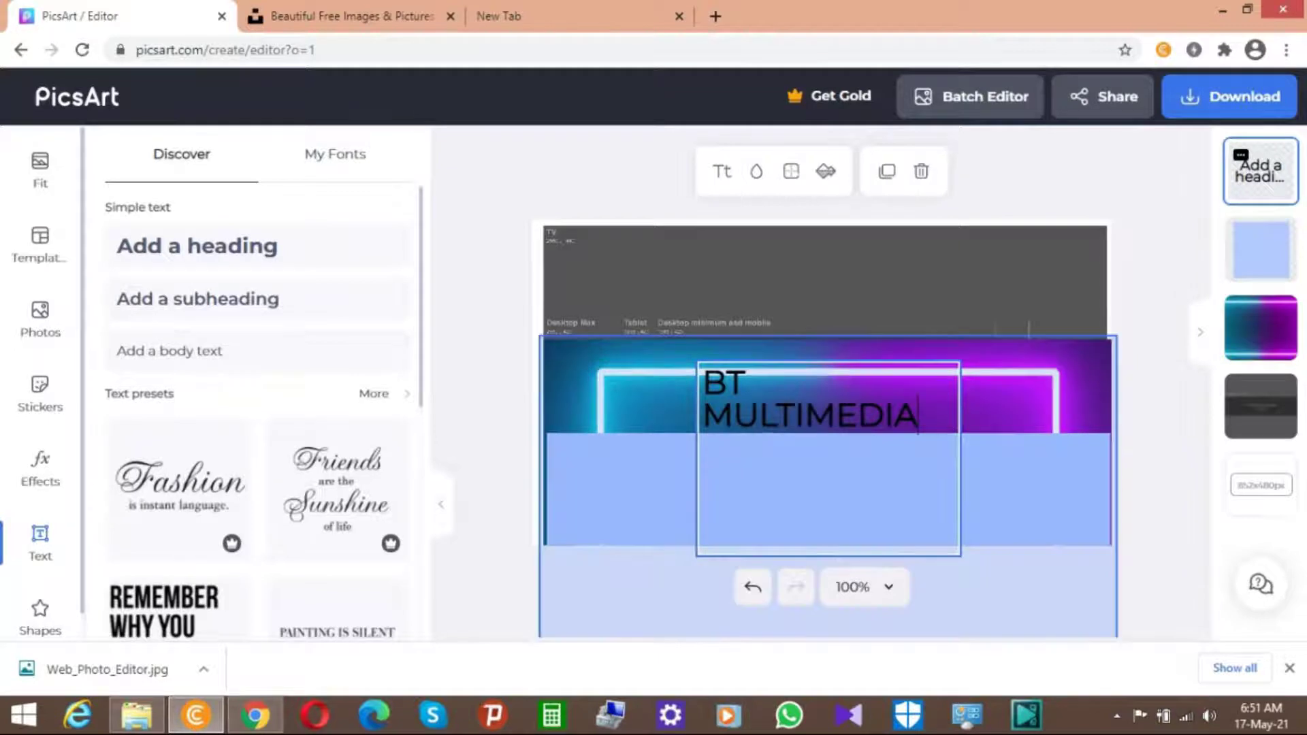
left_click(1021, 402)
Set the heading's typeface to Merriweather, then widen and reposition its text box so the words fit on one line inside the neon frame
double_click(704, 382)
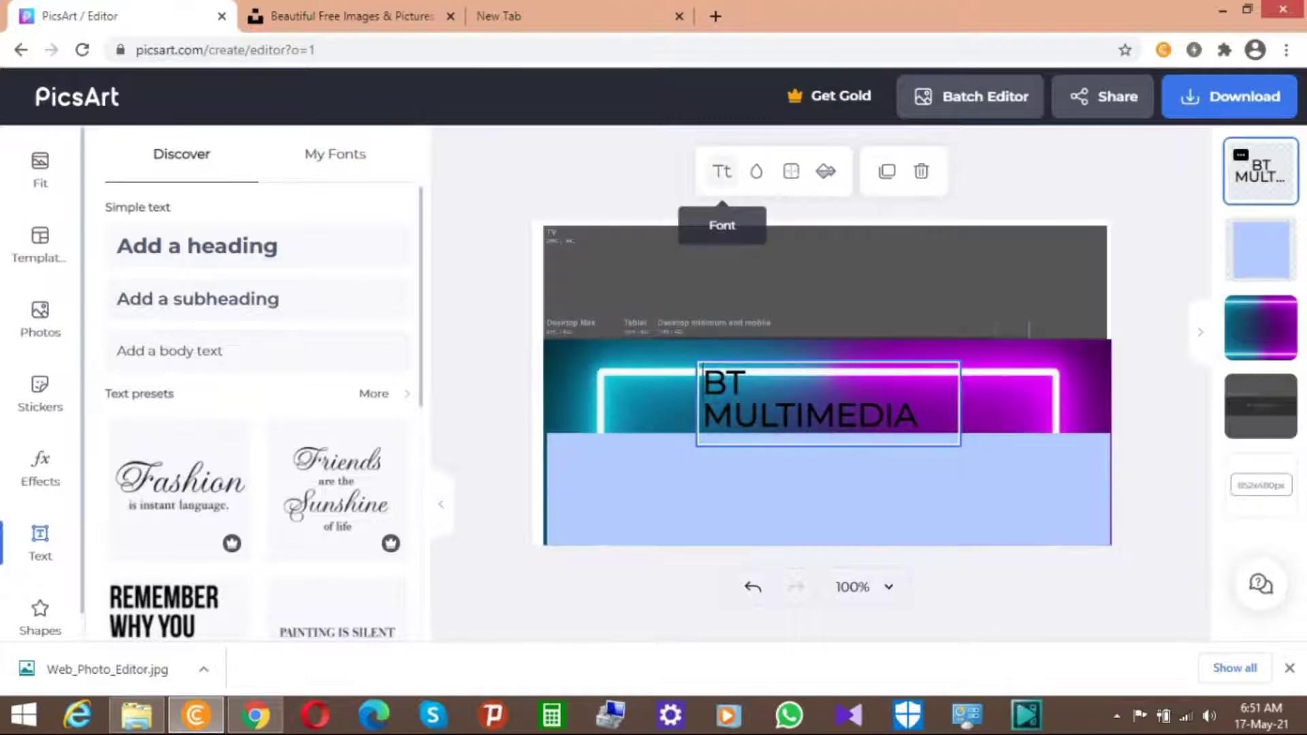
left_click(722, 171)
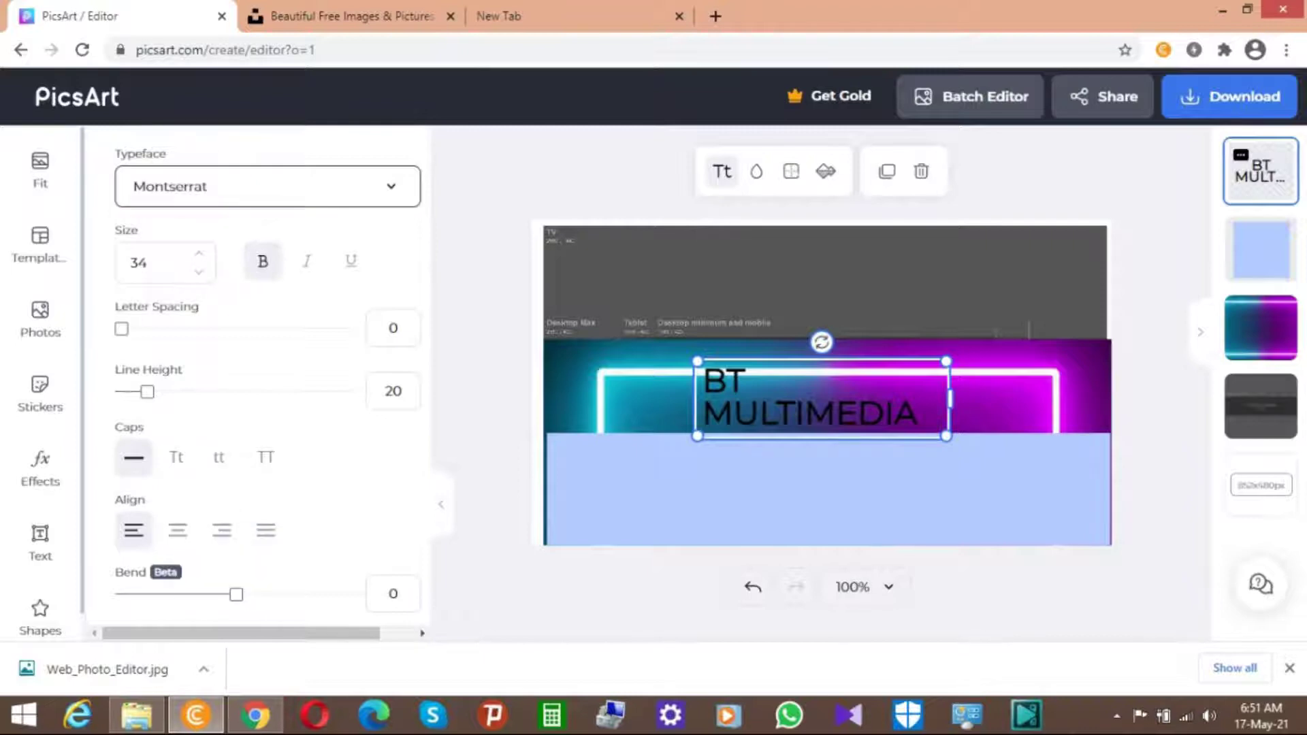
left_click(268, 185)
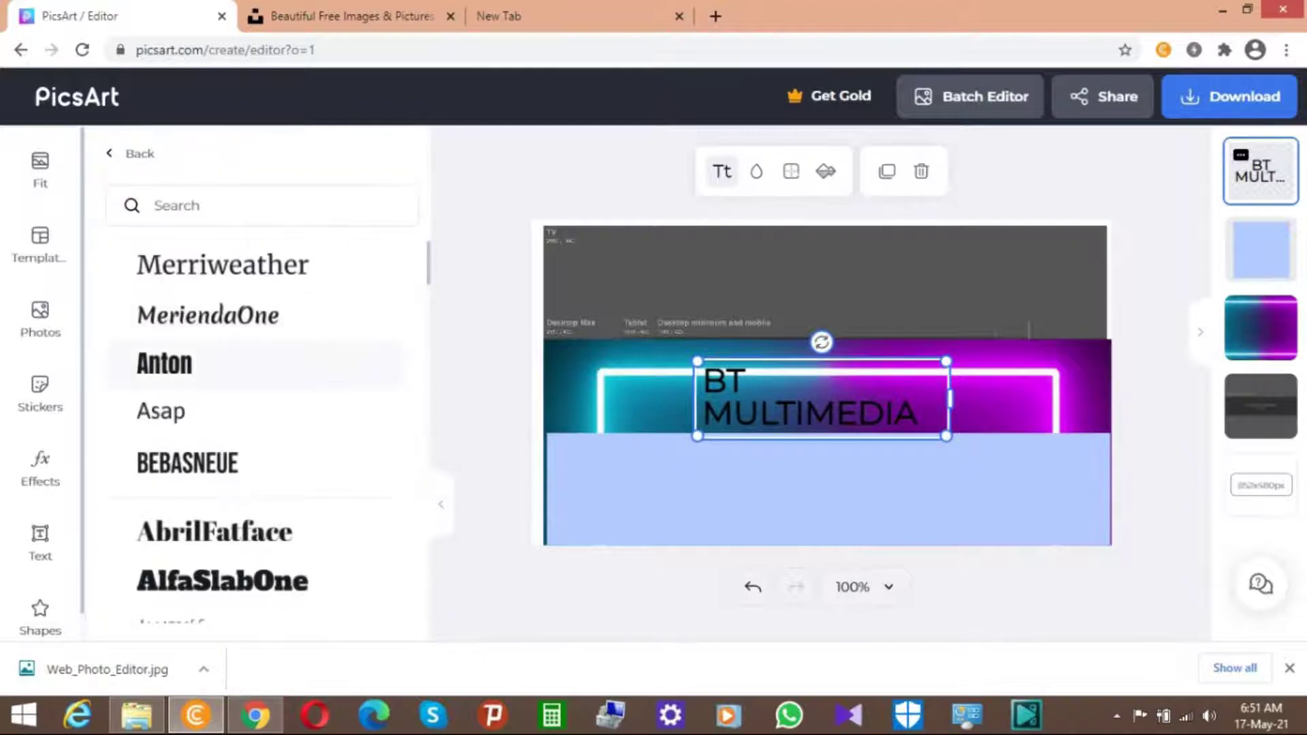
left_click(164, 363)
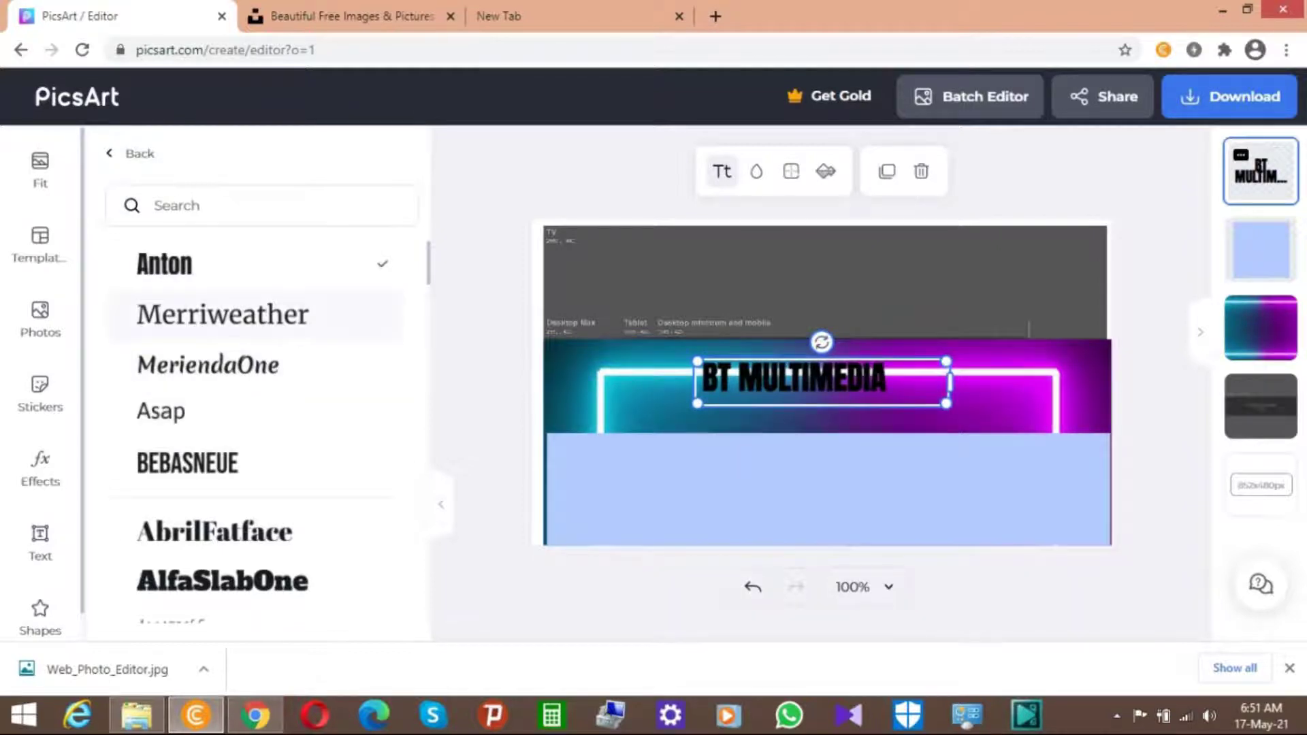
left_click(222, 315)
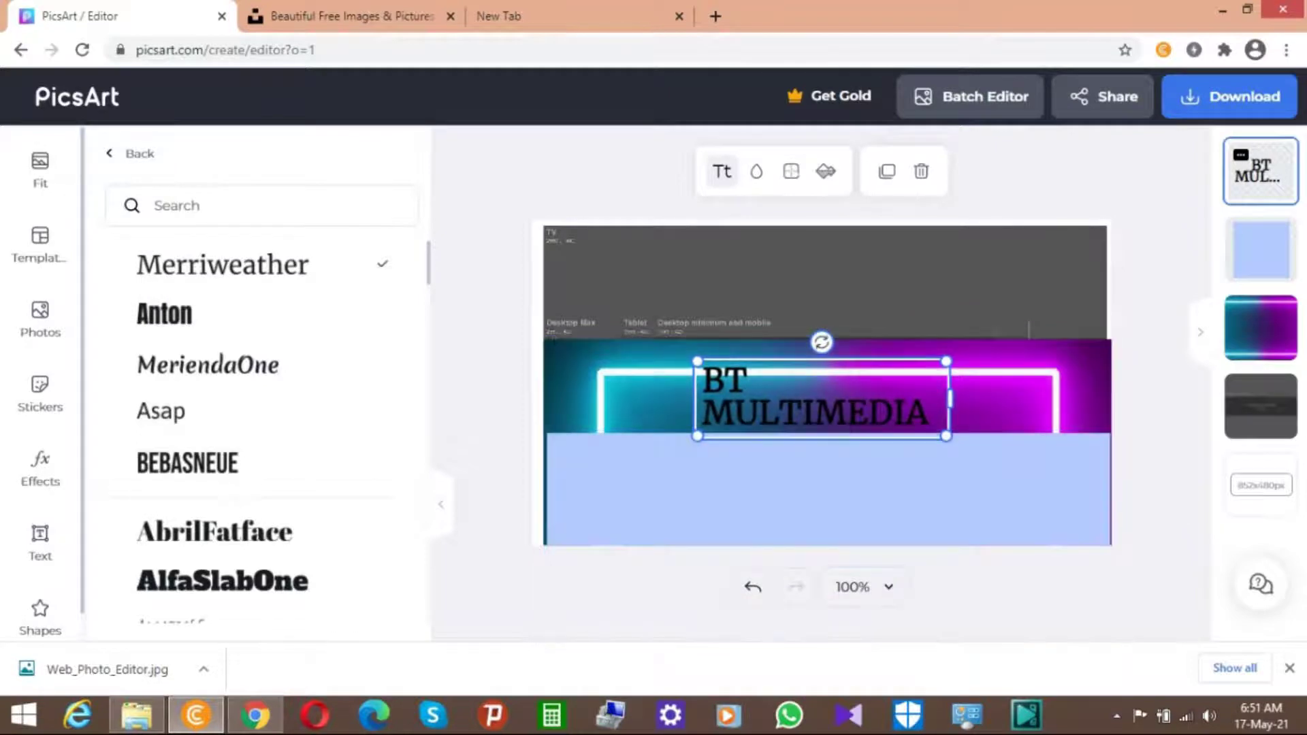
mouse_move(950, 398)
left_mouse_down()
mouse_move(1042, 398)
mouse_move(966, 395)
mouse_move(957, 411)
left_mouse_up()
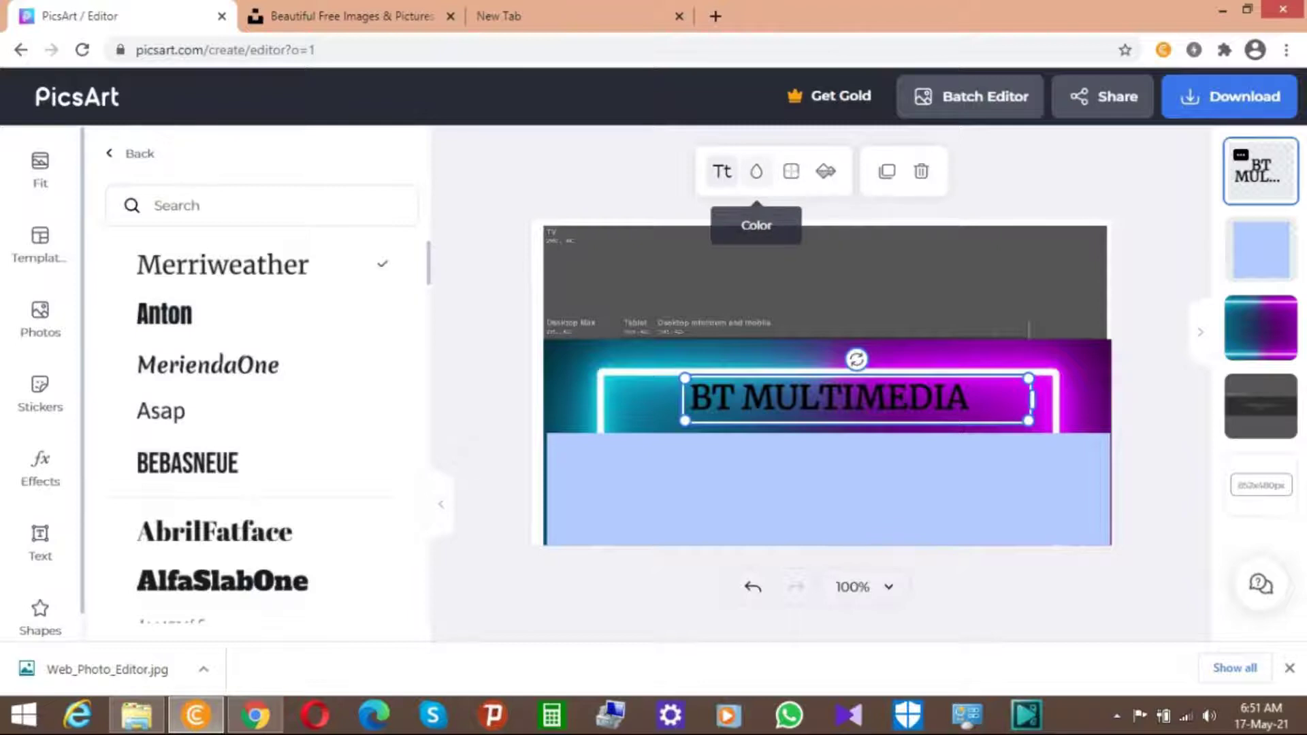
Try the purple preset on the heading text, then set its color to near-black #06010F
left_click(757, 171)
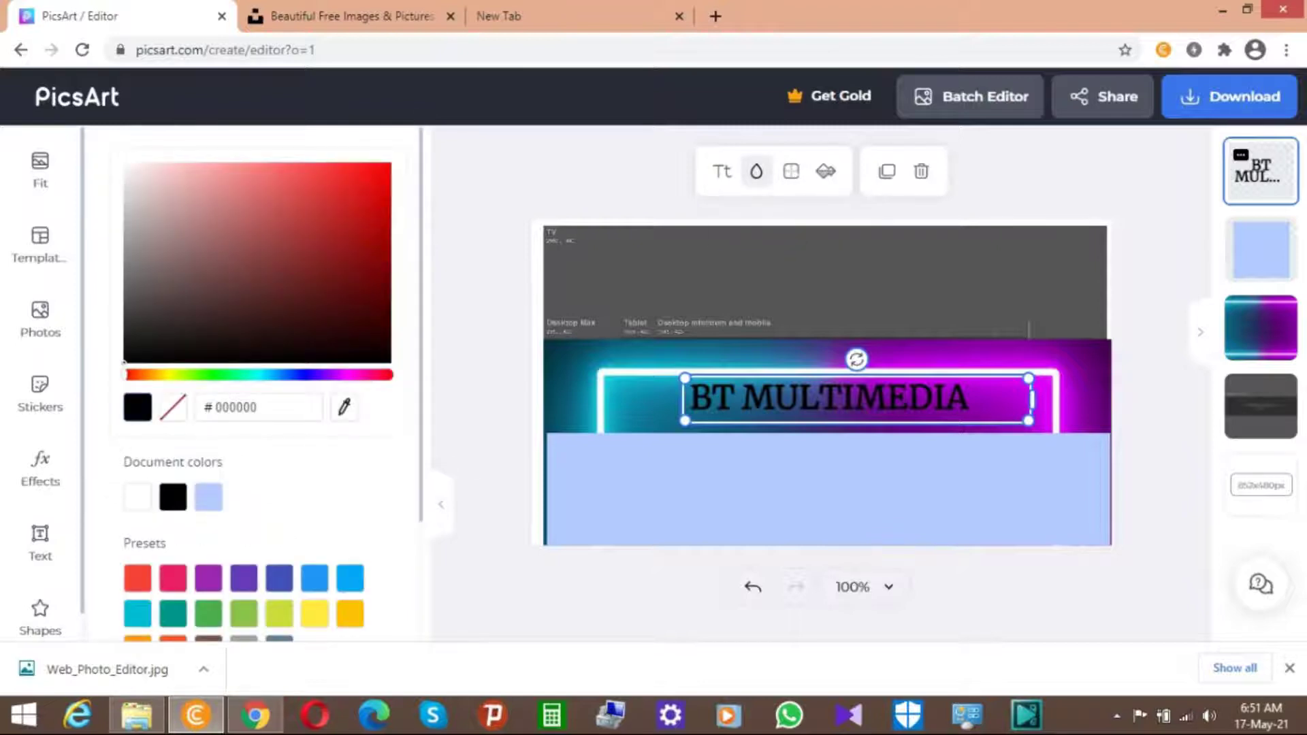
left_click_drag(272, 259, 250, 348)
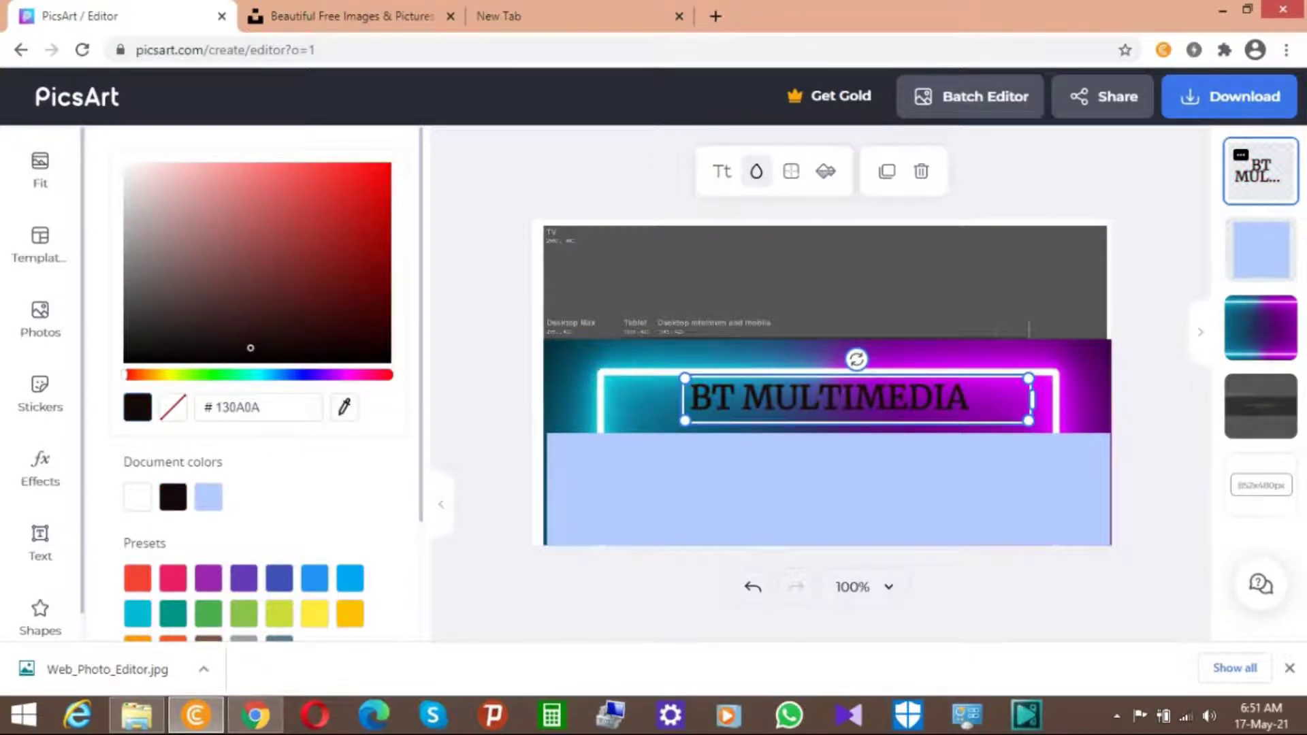
left_click(244, 578)
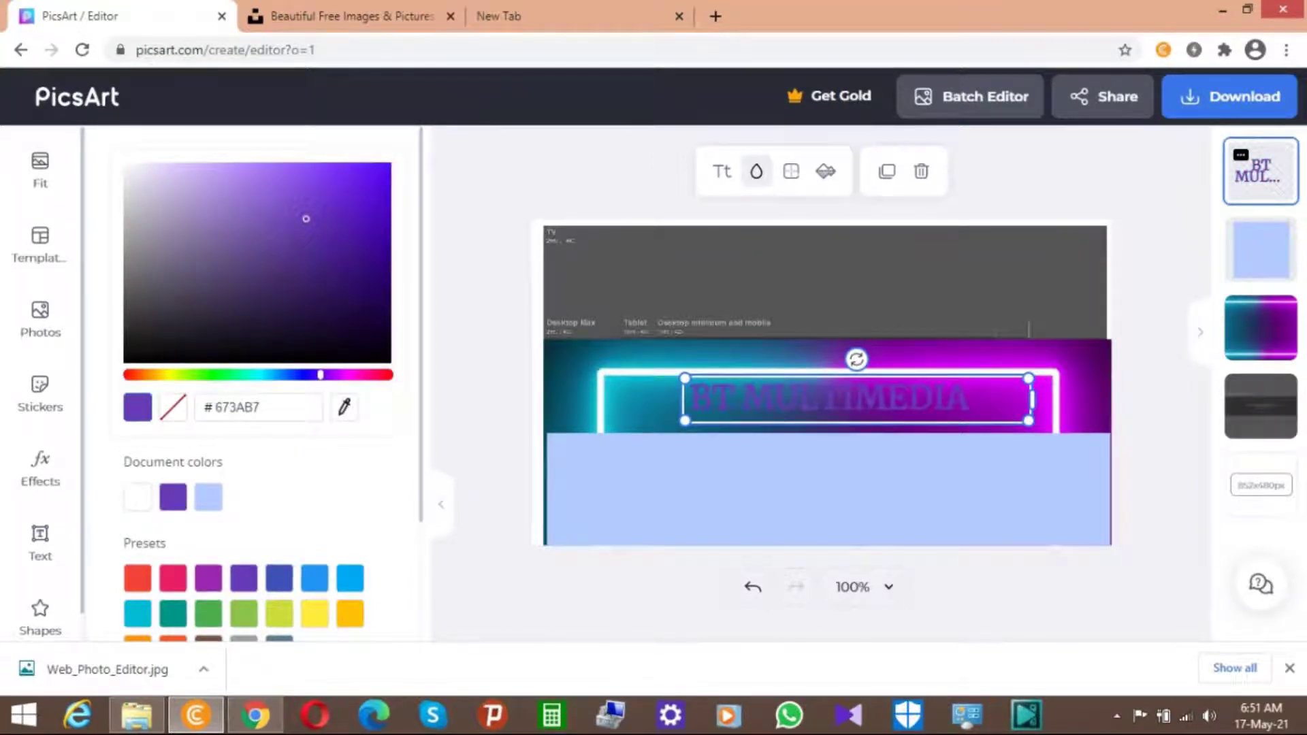
left_click(373, 351)
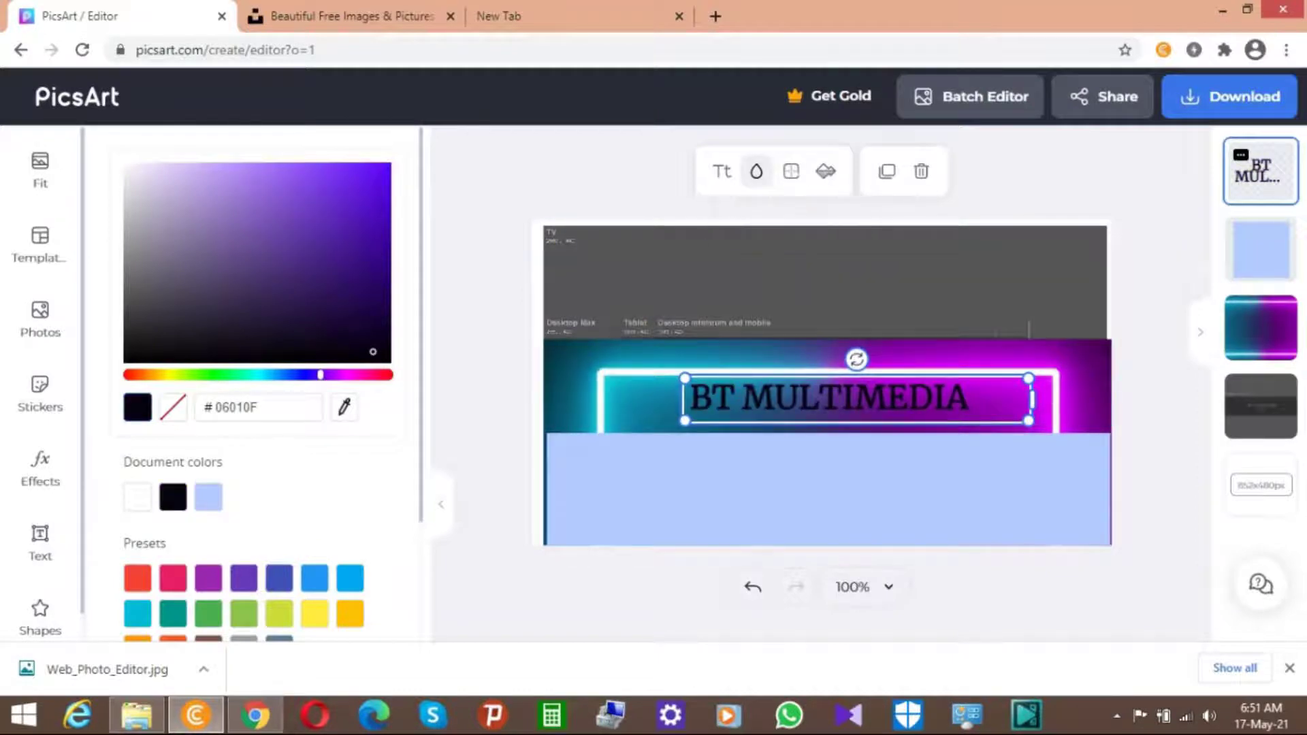
Increase the heading's font size to 39 and deselect the text
left_click(722, 171)
left_click(146, 263)
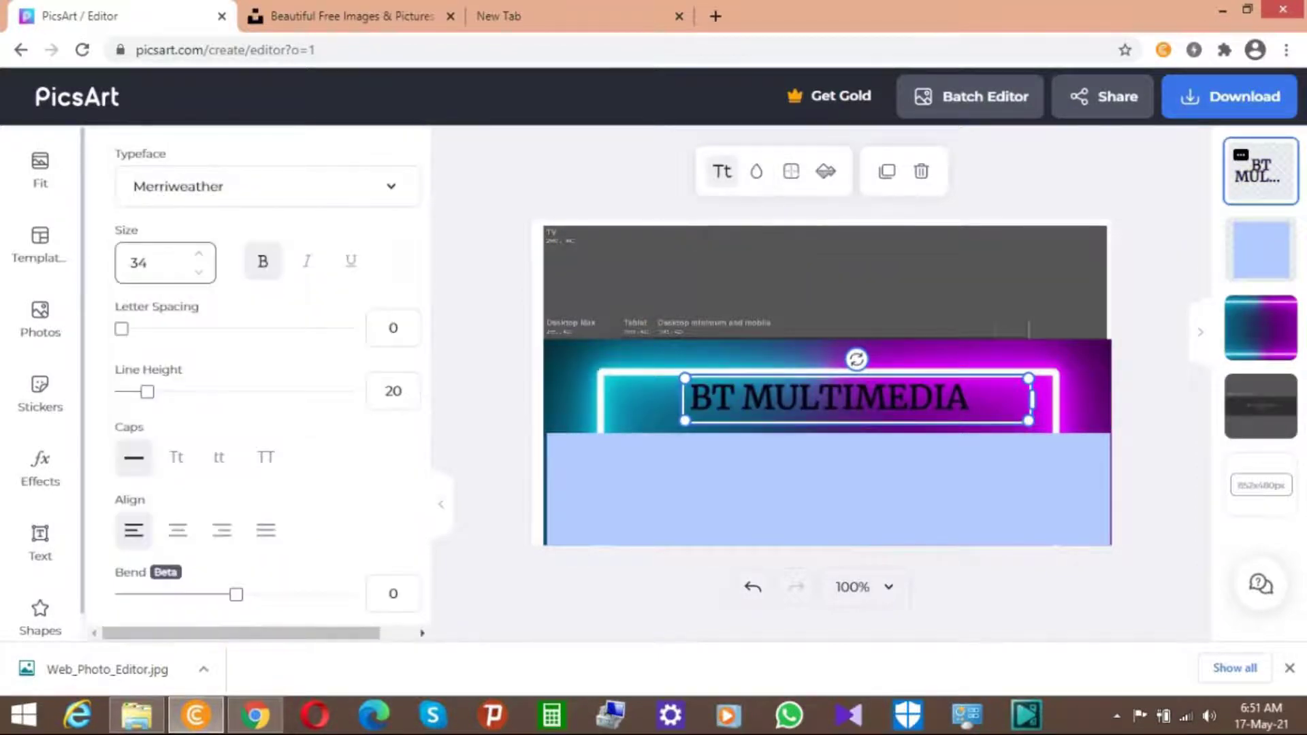
key("Up")
key("Up")
key("Up")
key("Up")
key("Up")
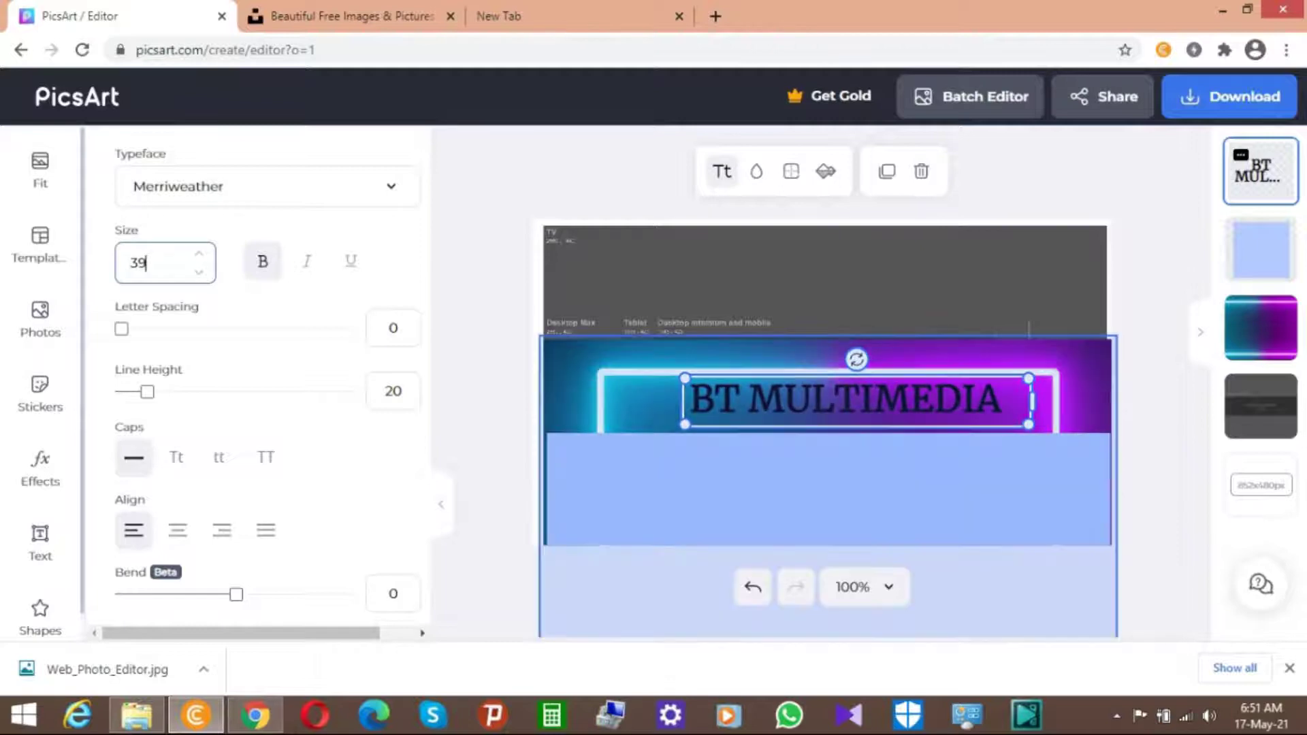
left_click(825, 279)
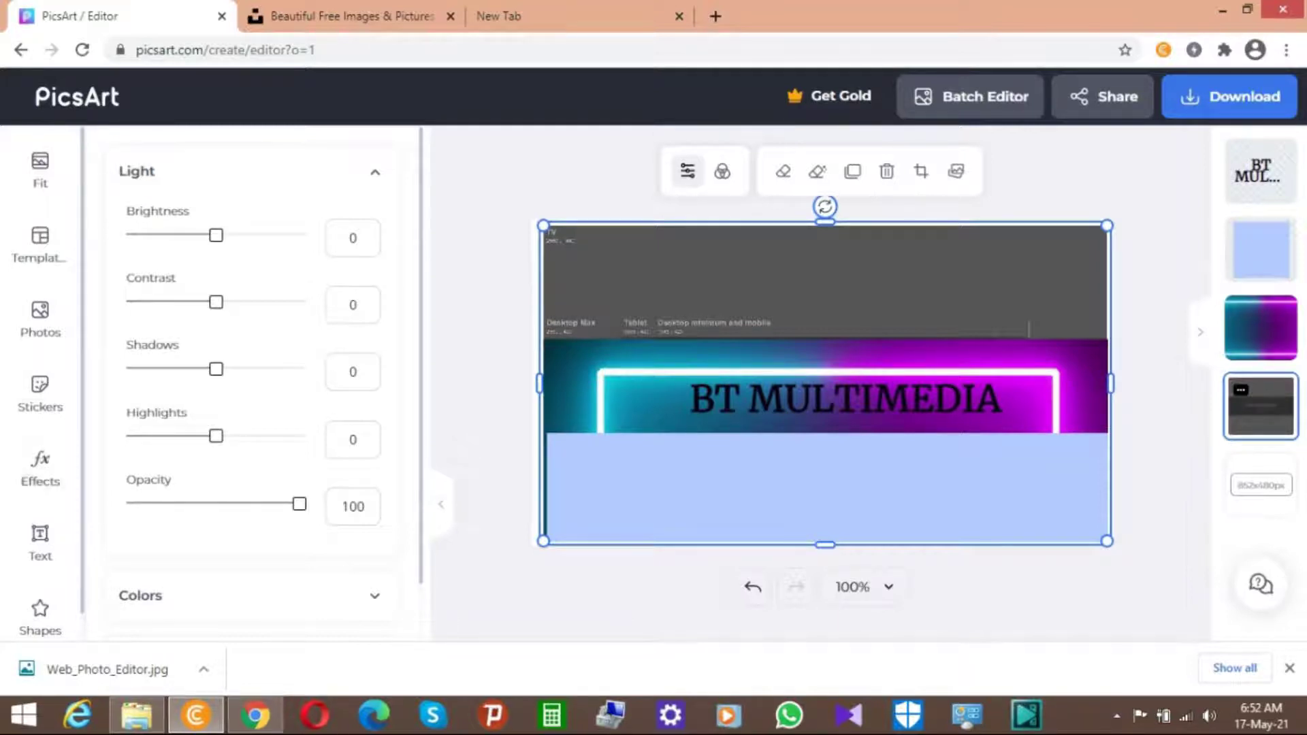
Add the Photoshop logo from the uploaded photos, shrinking it to fit the upper-left corner of the neon image
left_click(41, 317)
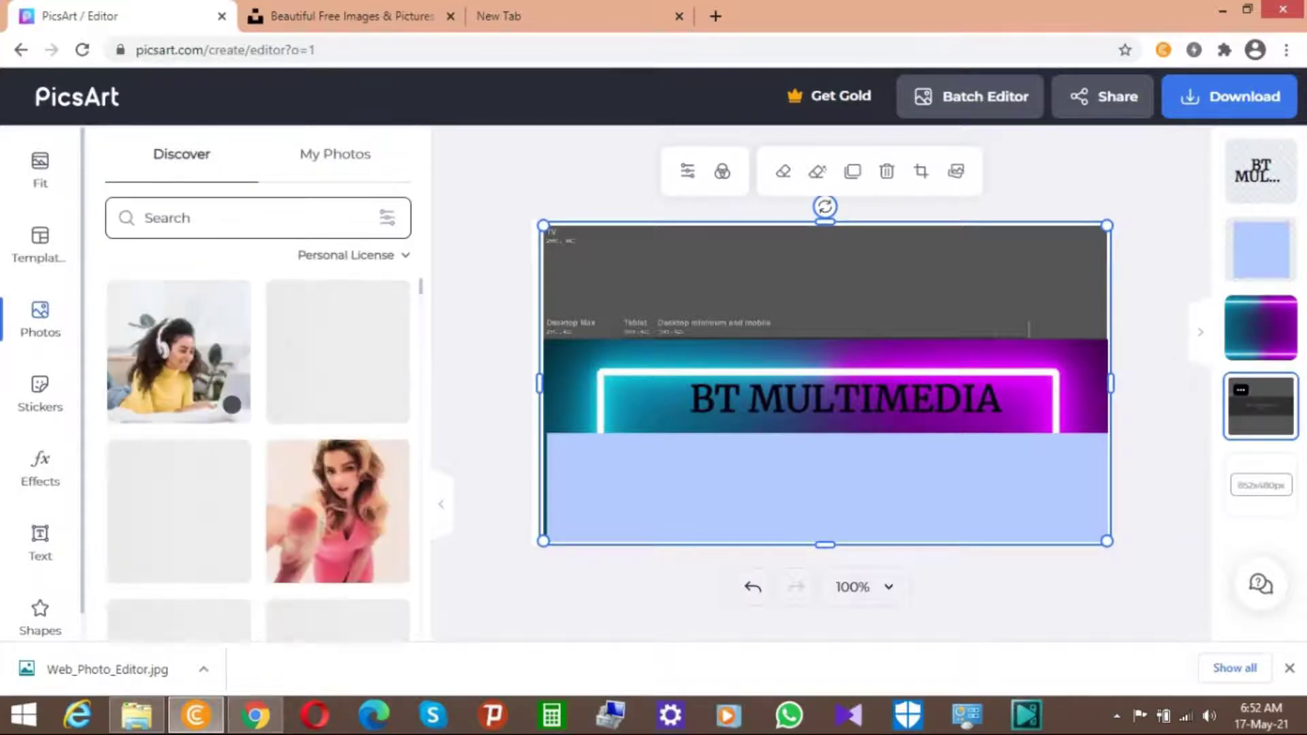
left_click(334, 154)
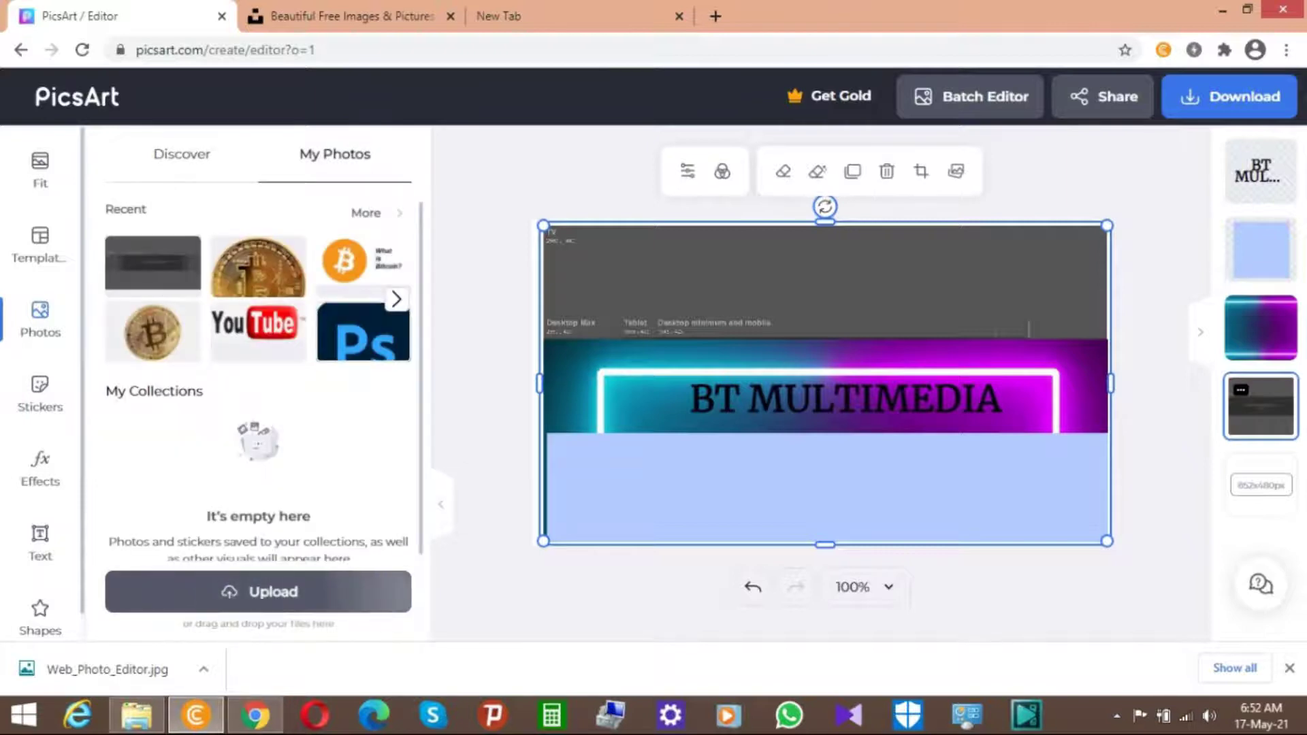
left_click(363, 331)
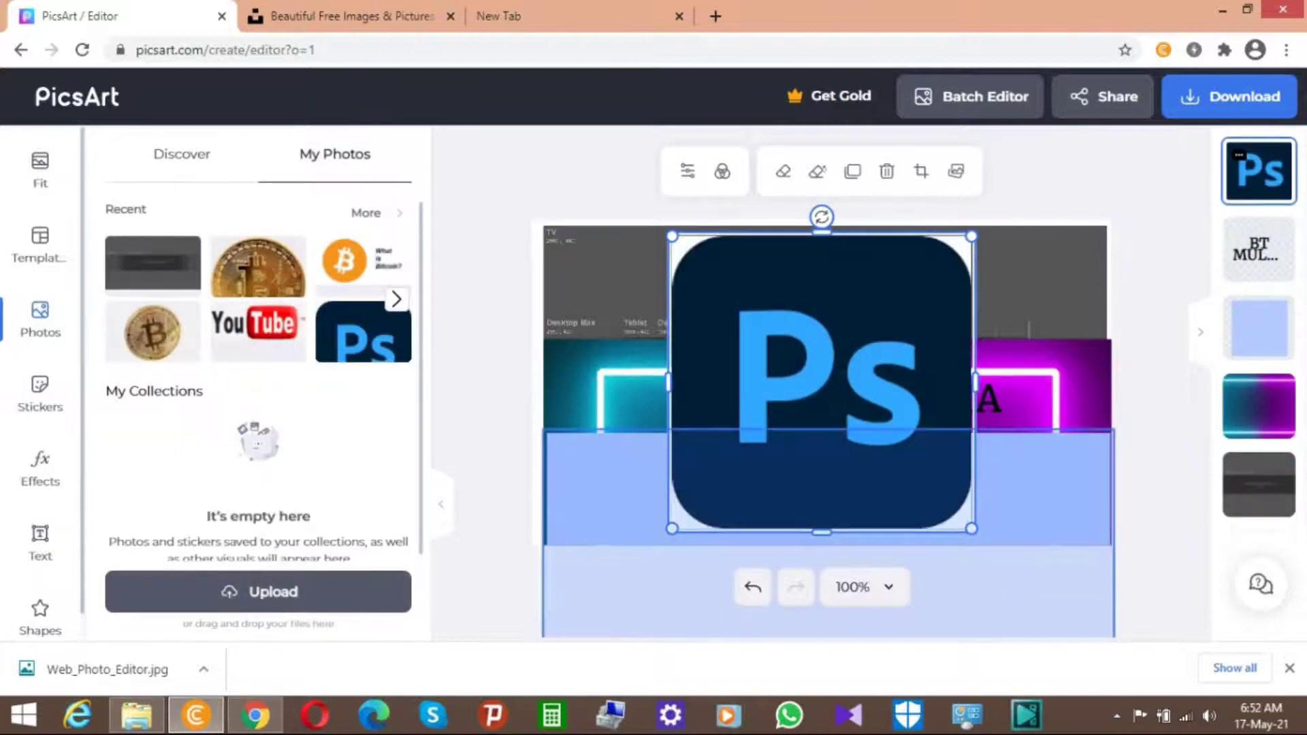
left_click_drag(672, 528, 569, 368)
left_click(640, 361)
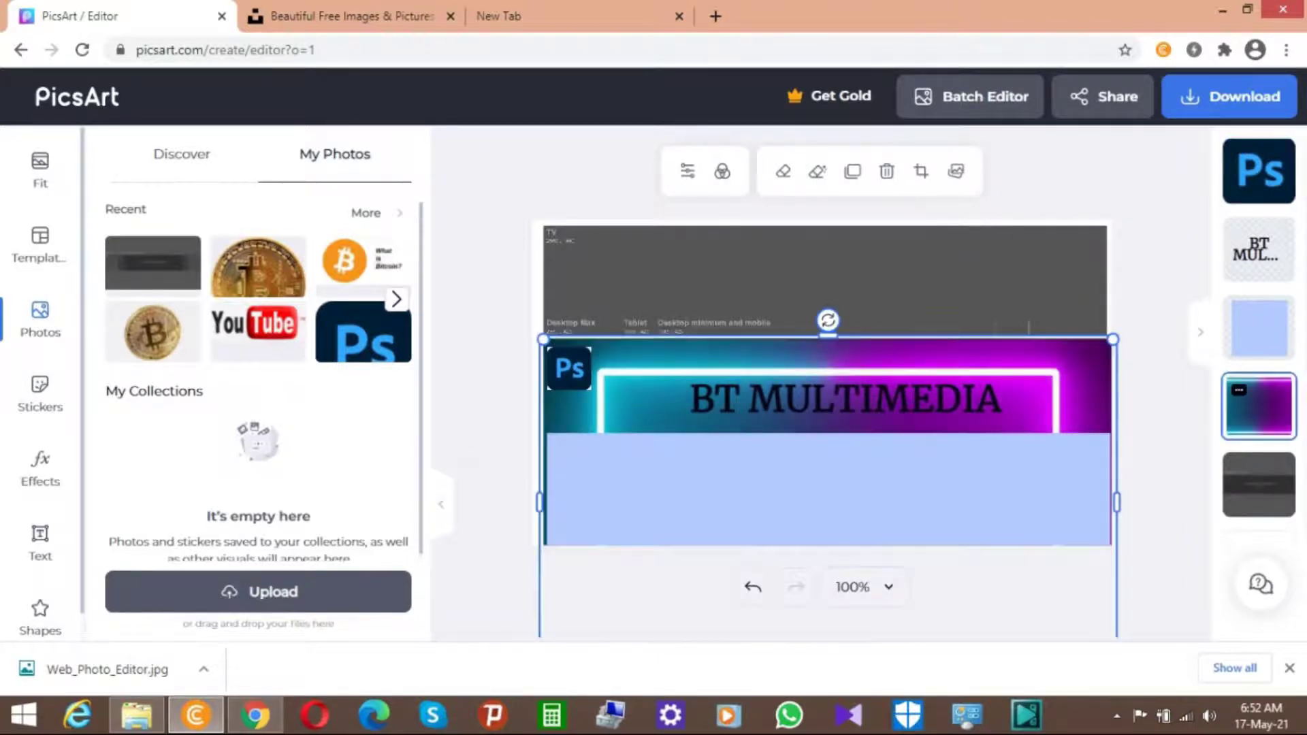
Add the Premiere Pro logo from the uploaded photos, shrink it into the neon image's upper-right corner and clear the selection
left_click(397, 299)
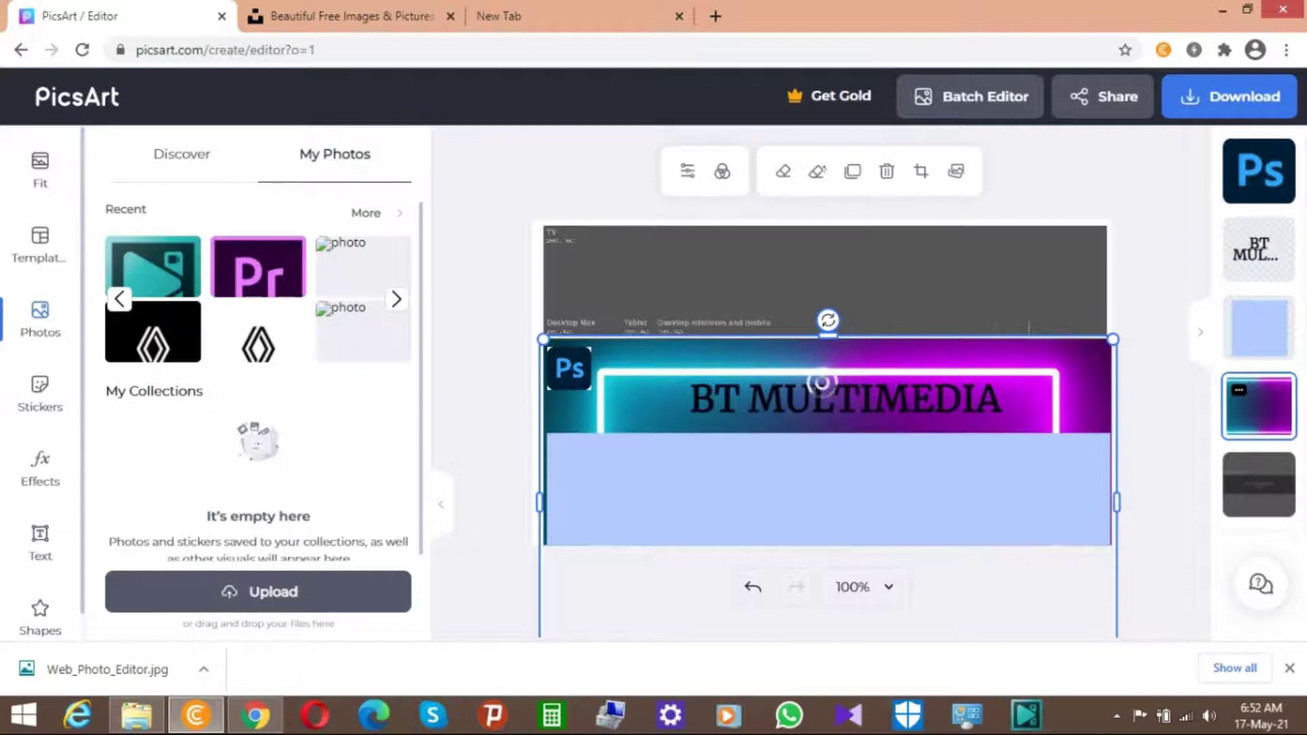
left_click(258, 267)
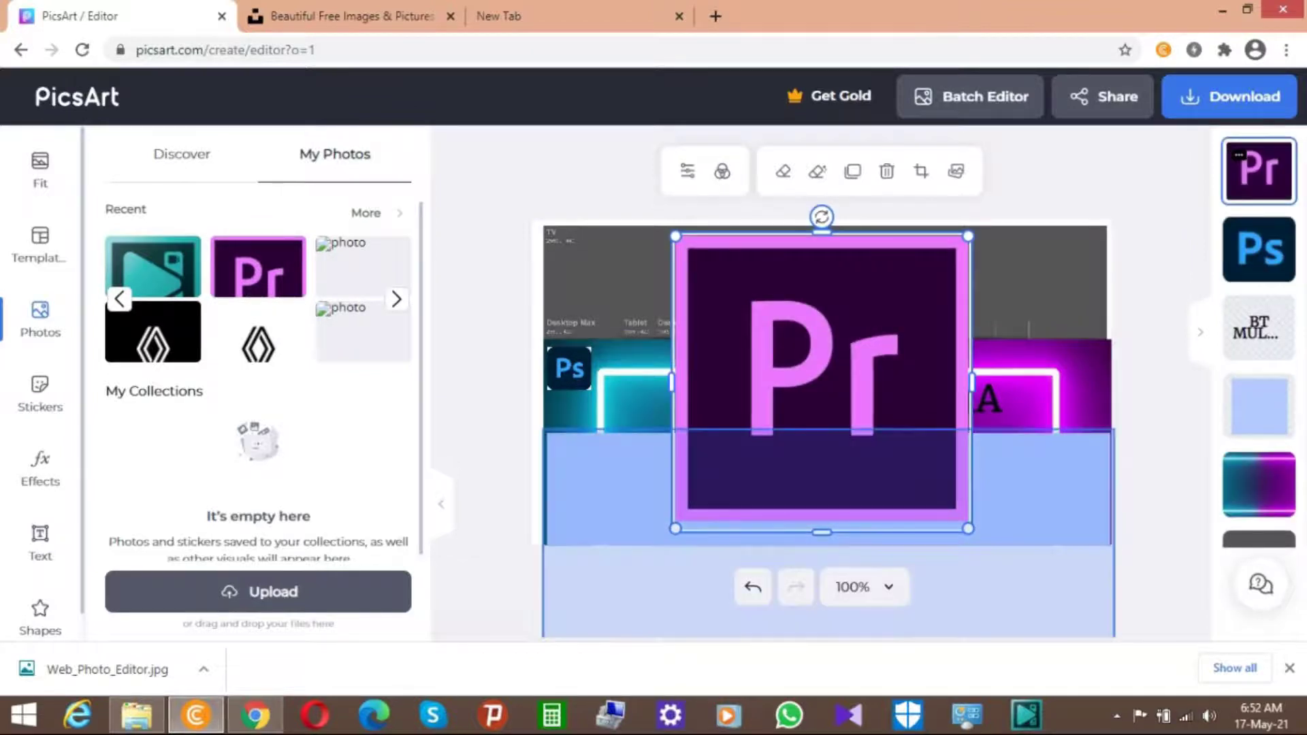
left_click_drag(675, 528, 1085, 368)
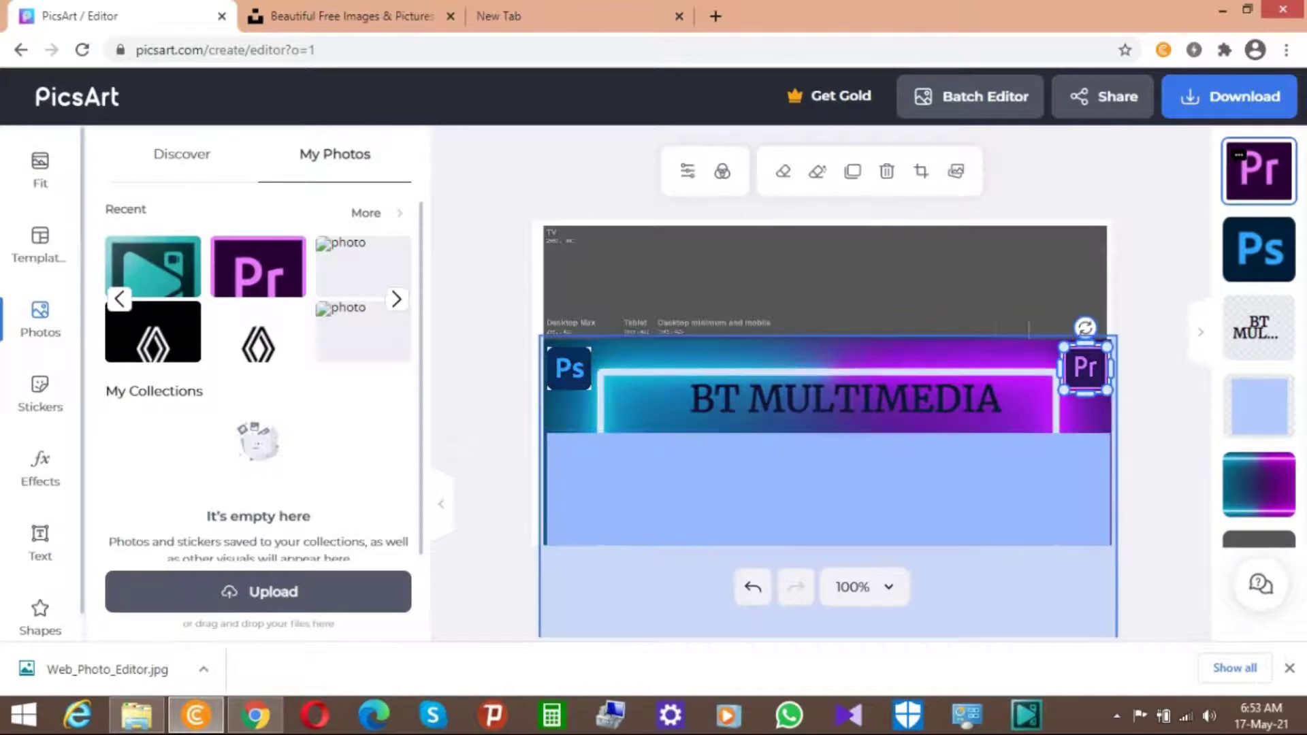
left_click(1031, 357)
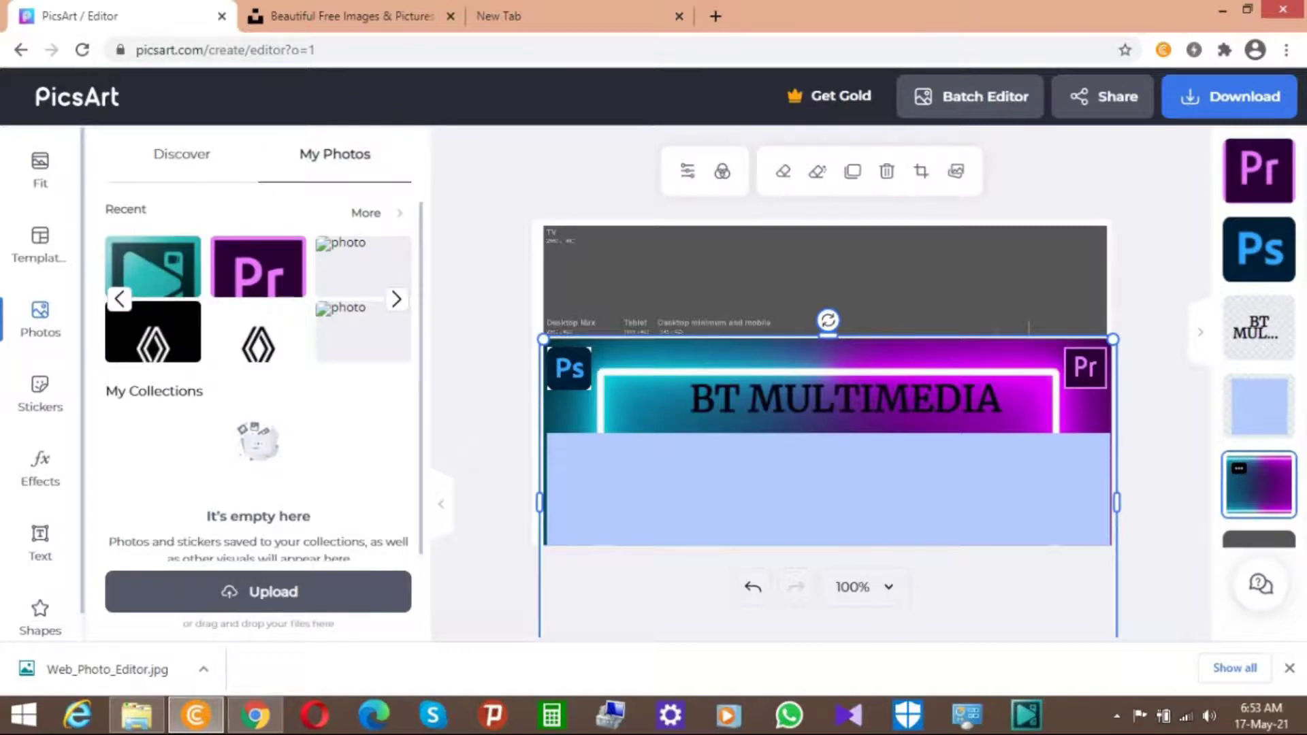
key("Escape")
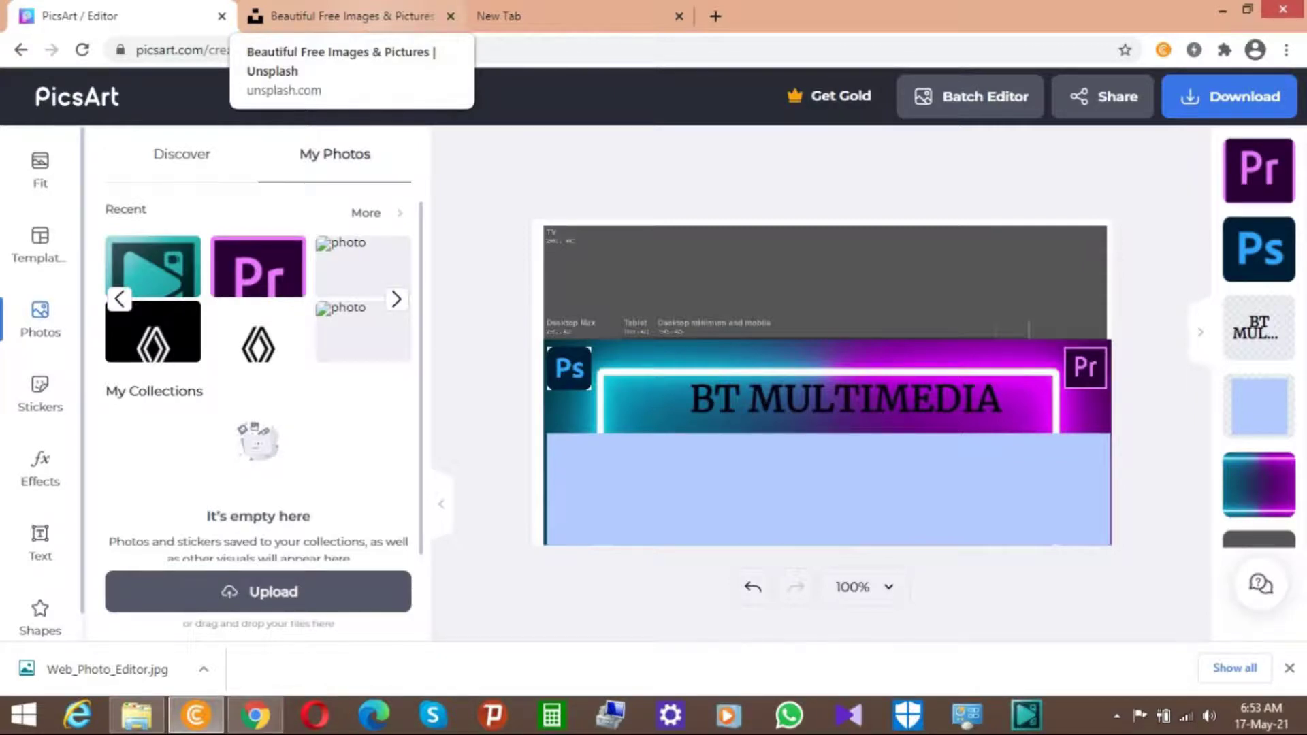
Switch to the Unsplash site and browse the free photos on its home page
left_click(341, 16)
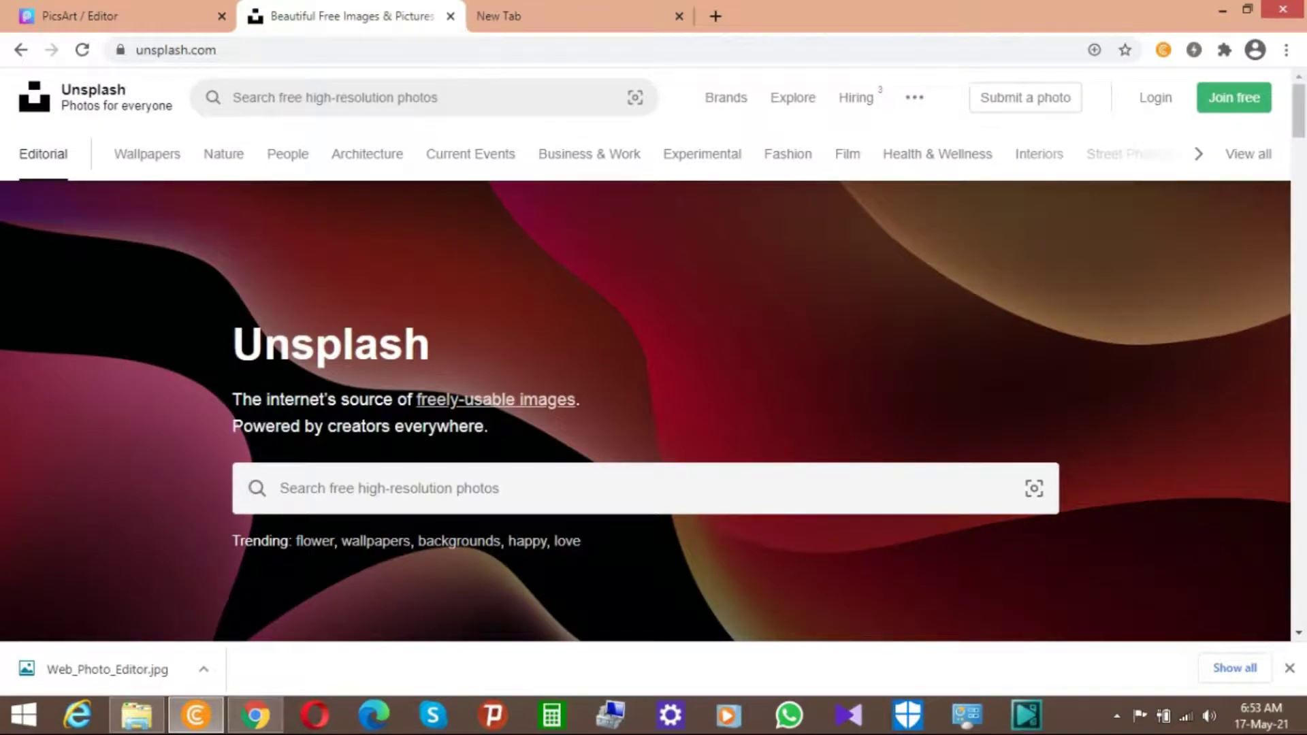
scroll(694, 397, "down", 12)
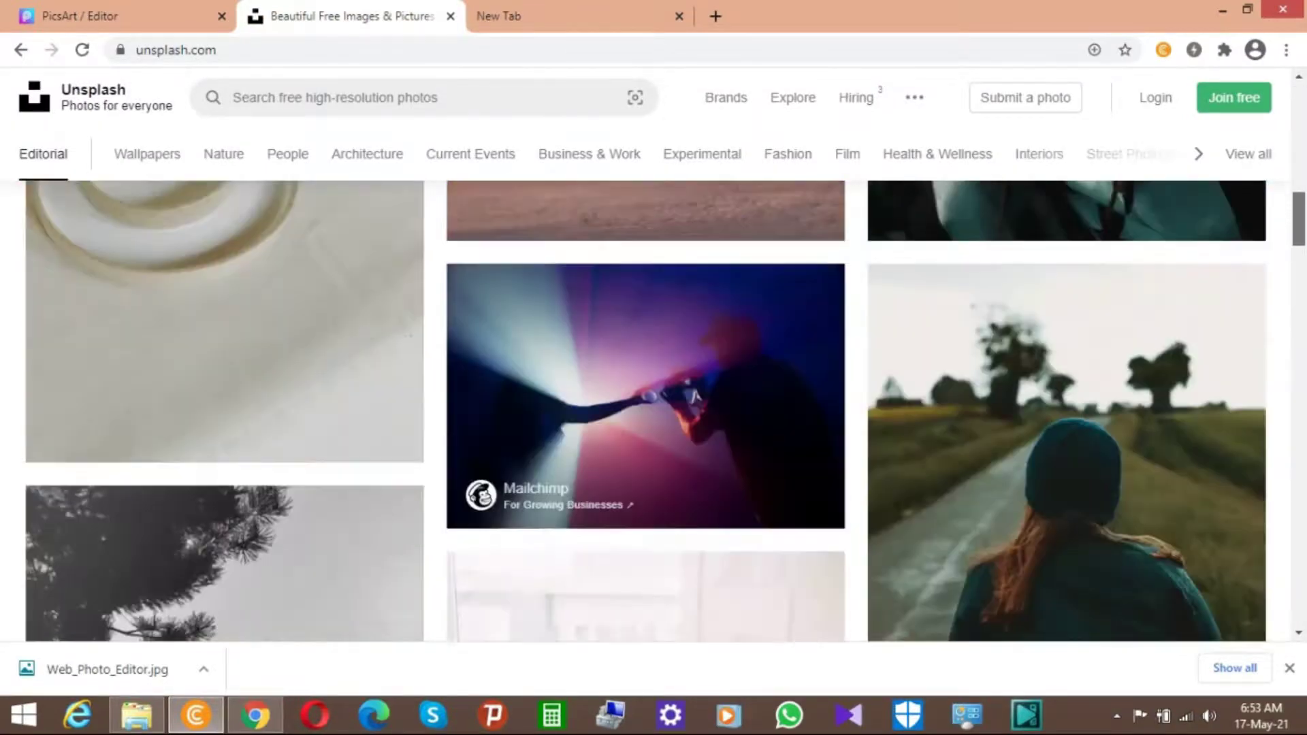
scroll(646, 408, "down", 15)
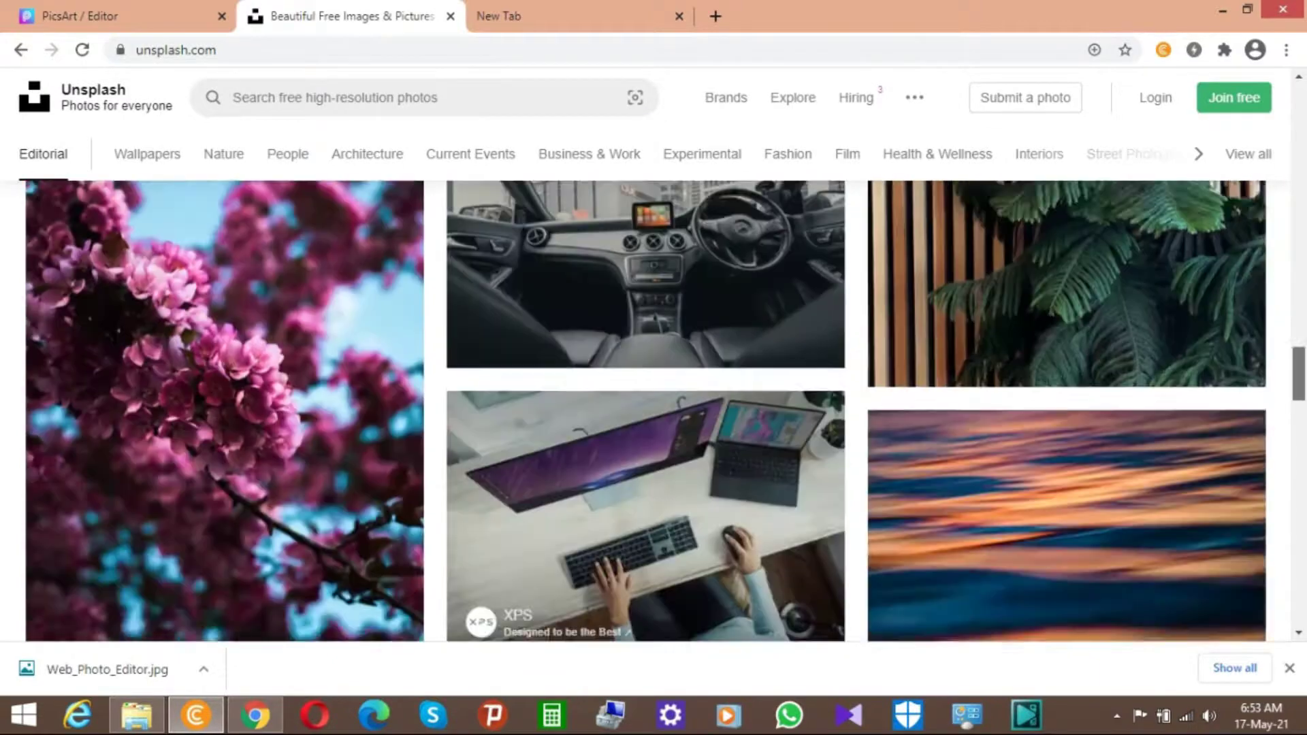
scroll(645, 409, "up", 20)
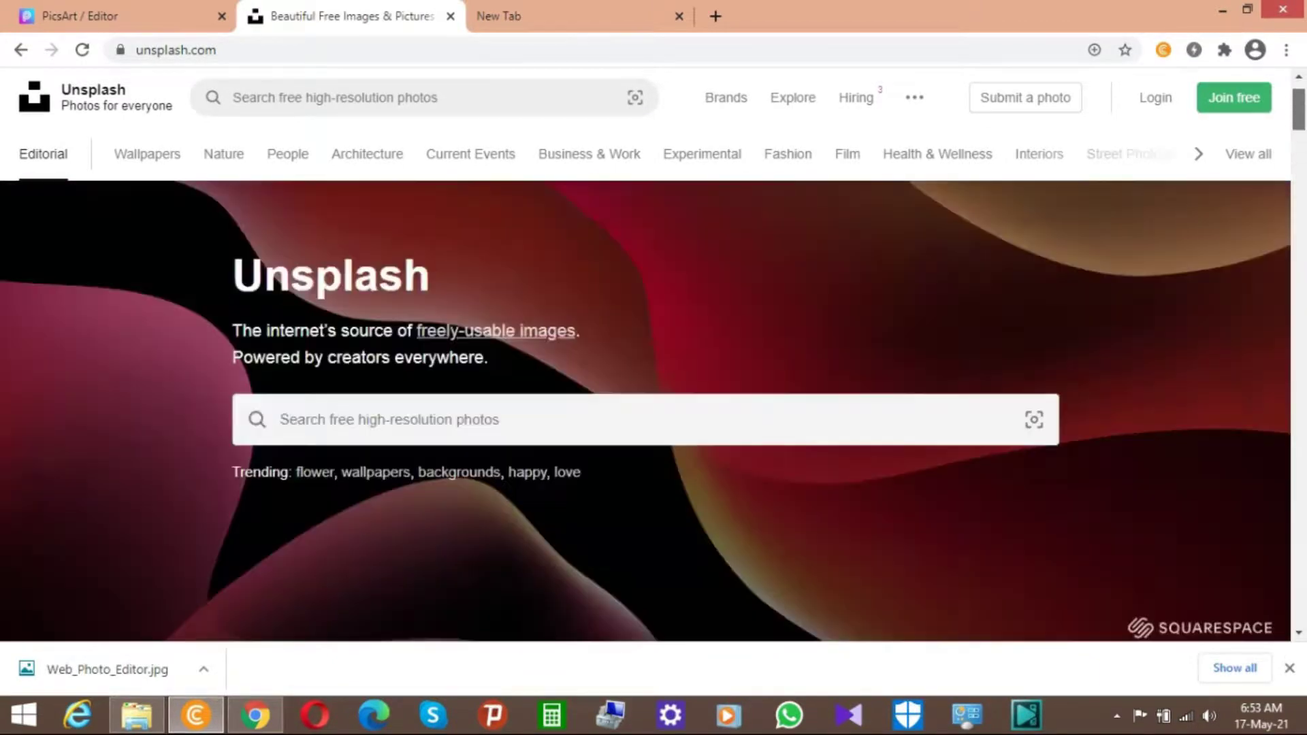
scroll(645, 411, "up", 1)
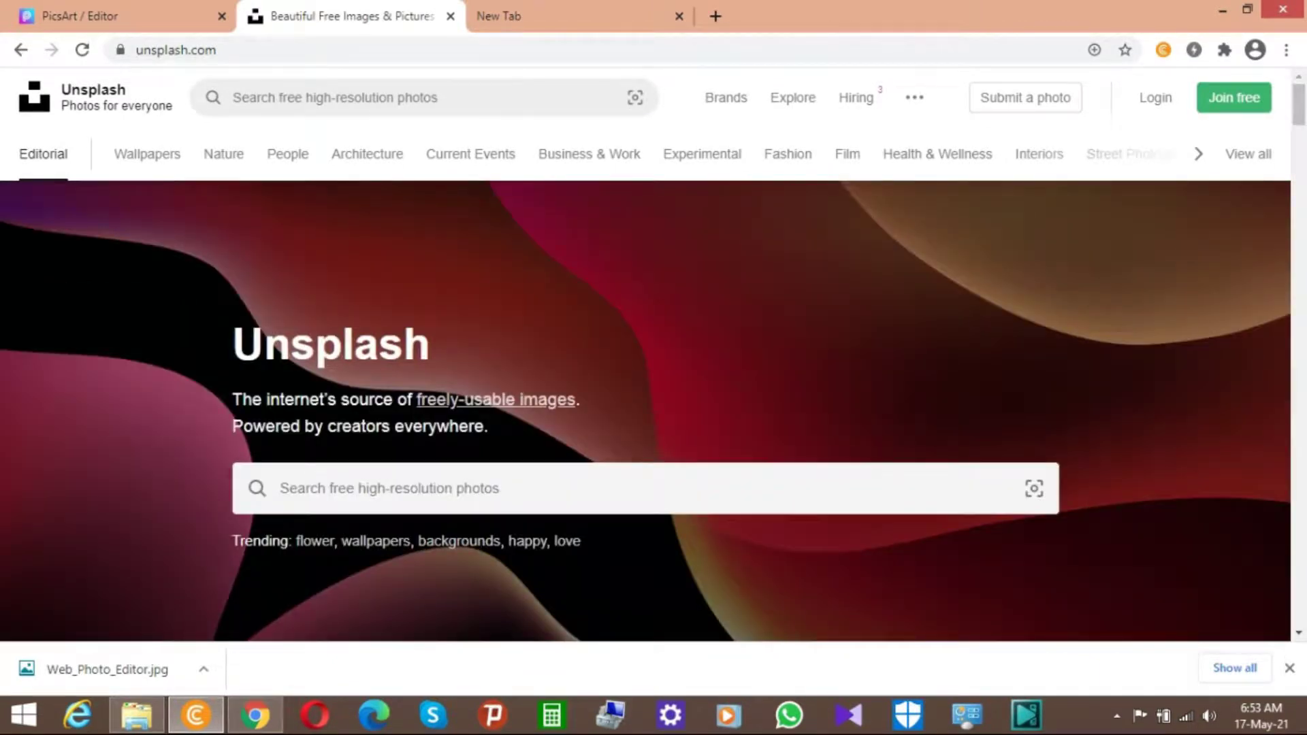
Search Unsplash for "red background" from the recent searches and browse the resulting photos
left_click(280, 488)
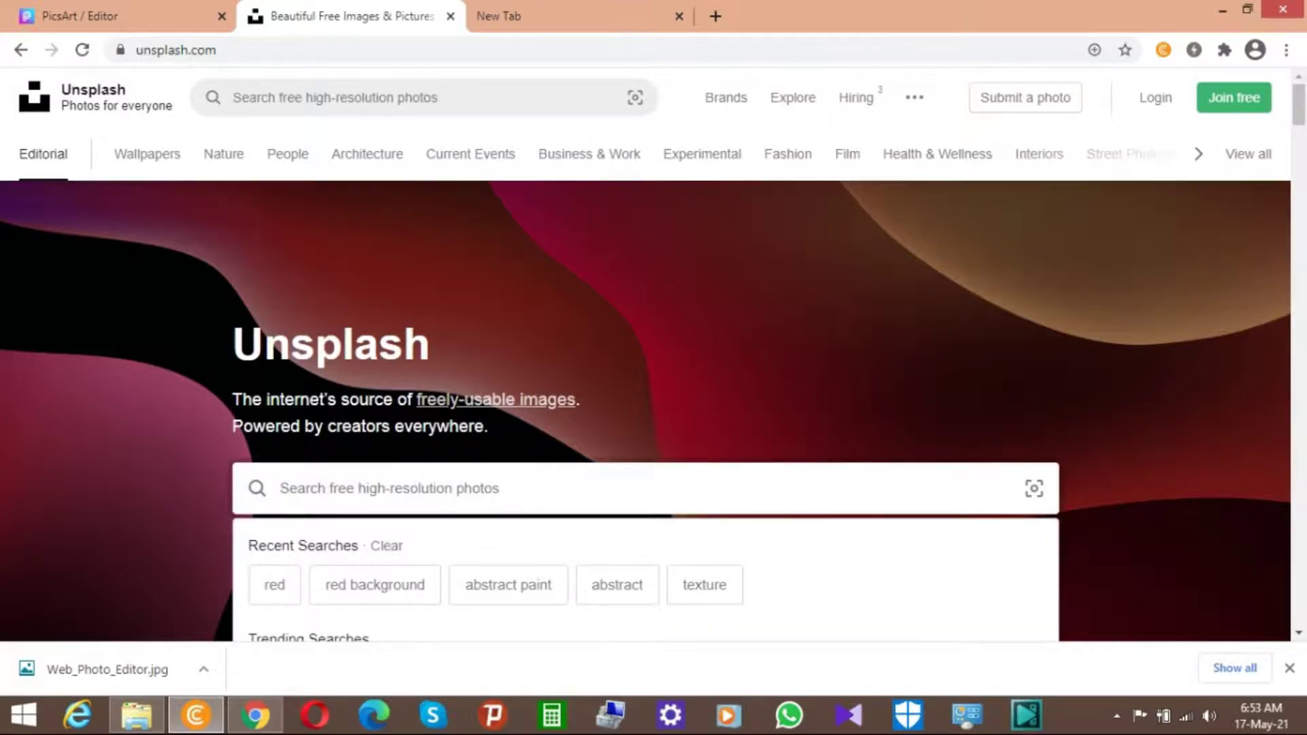
left_click(375, 585)
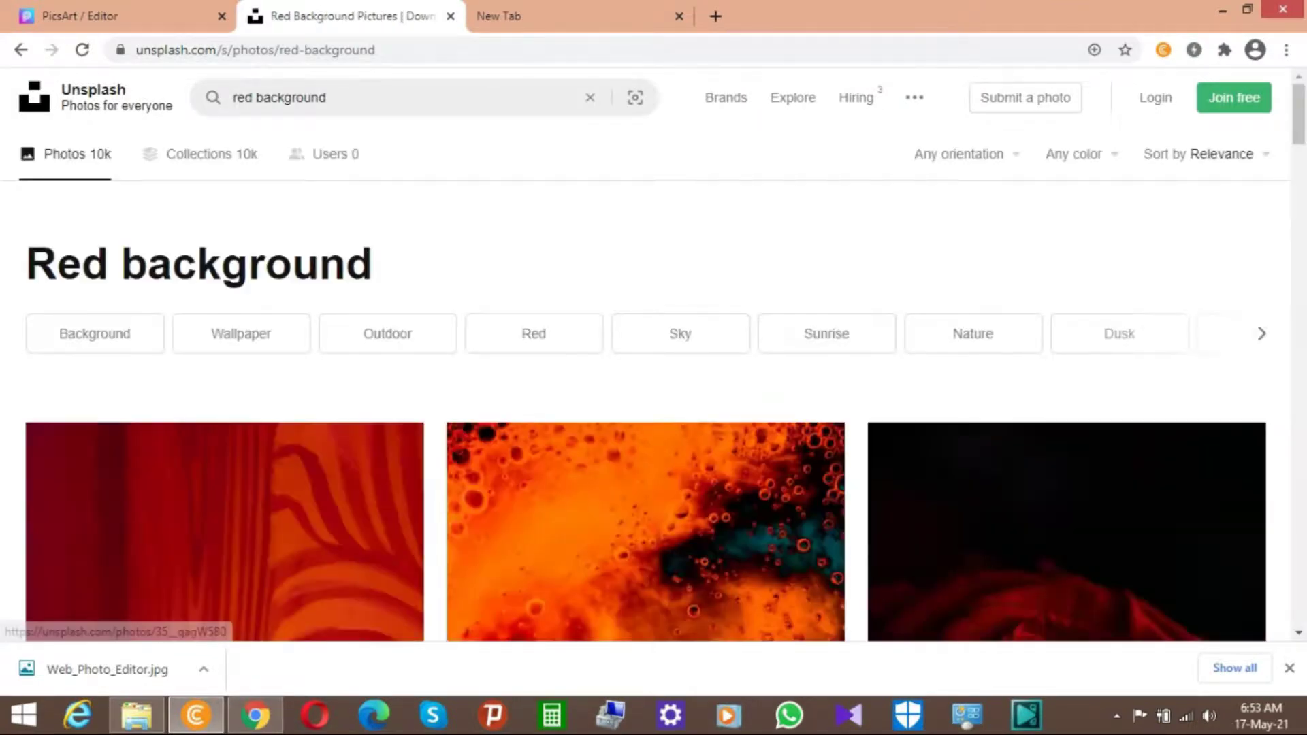
scroll(654, 409, "down", 12)
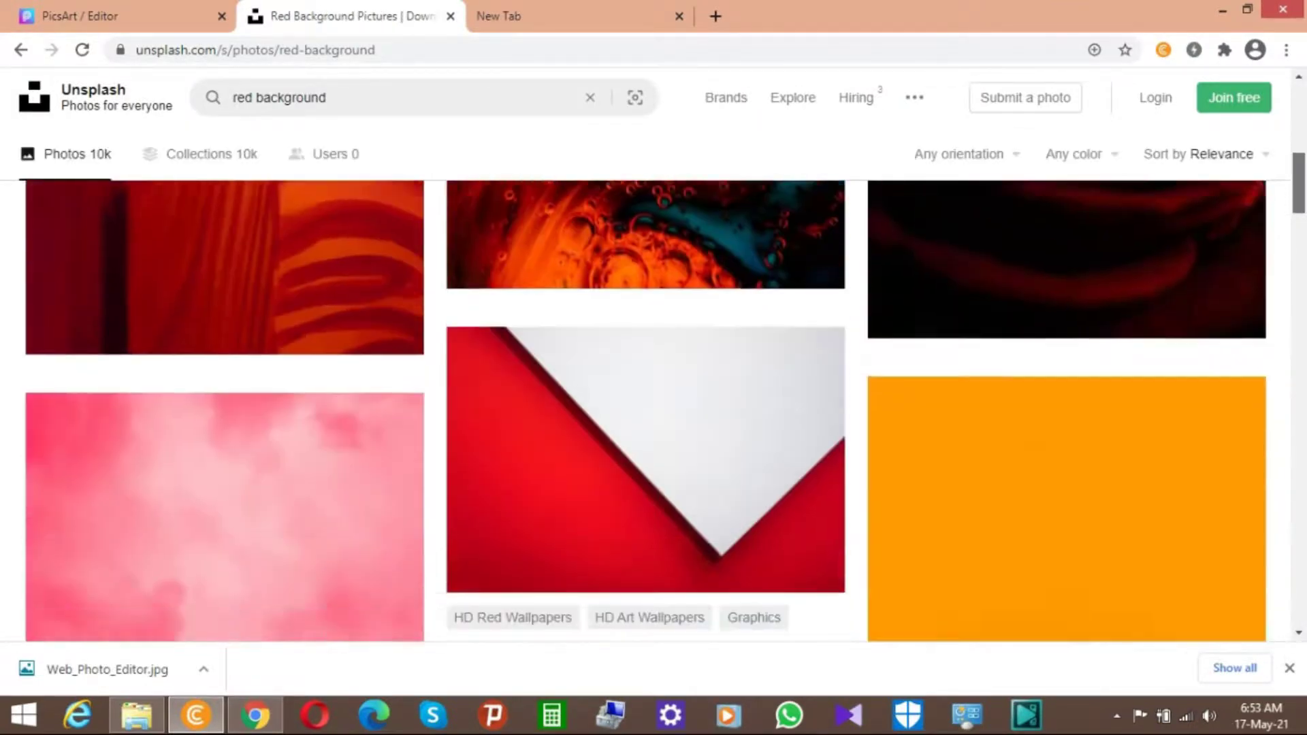
scroll(654, 408, "down", 6)
scroll(654, 408, "up", 3)
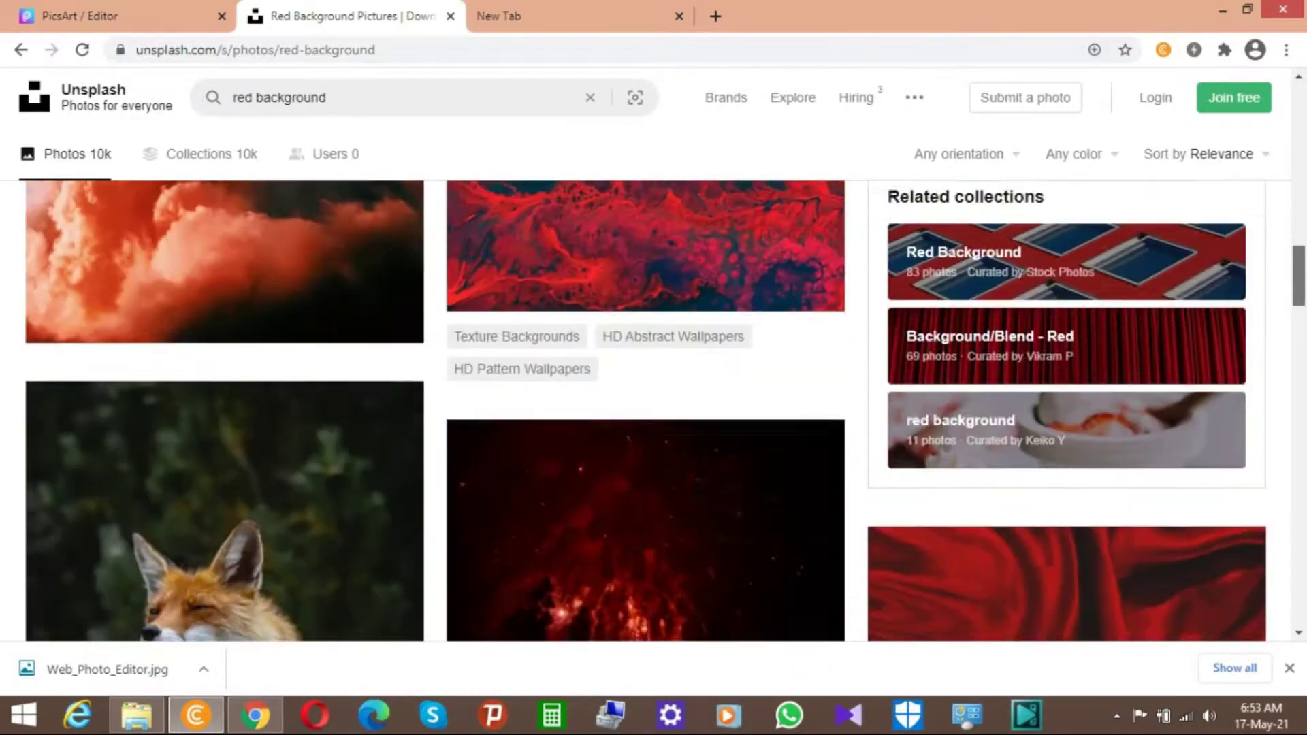
Preview the abstract red and dark blue fluid texture photo and download it, dismissing the attribution popup
left_click(645, 317)
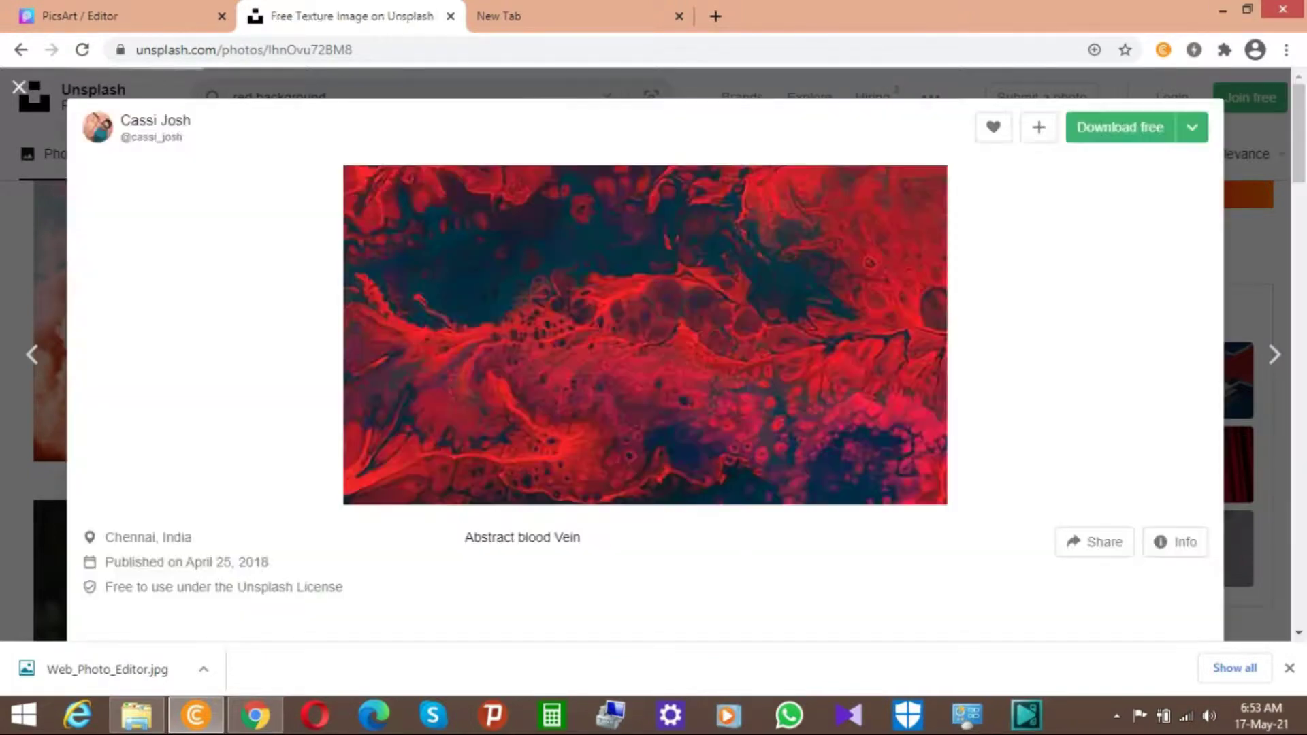
left_click(19, 87)
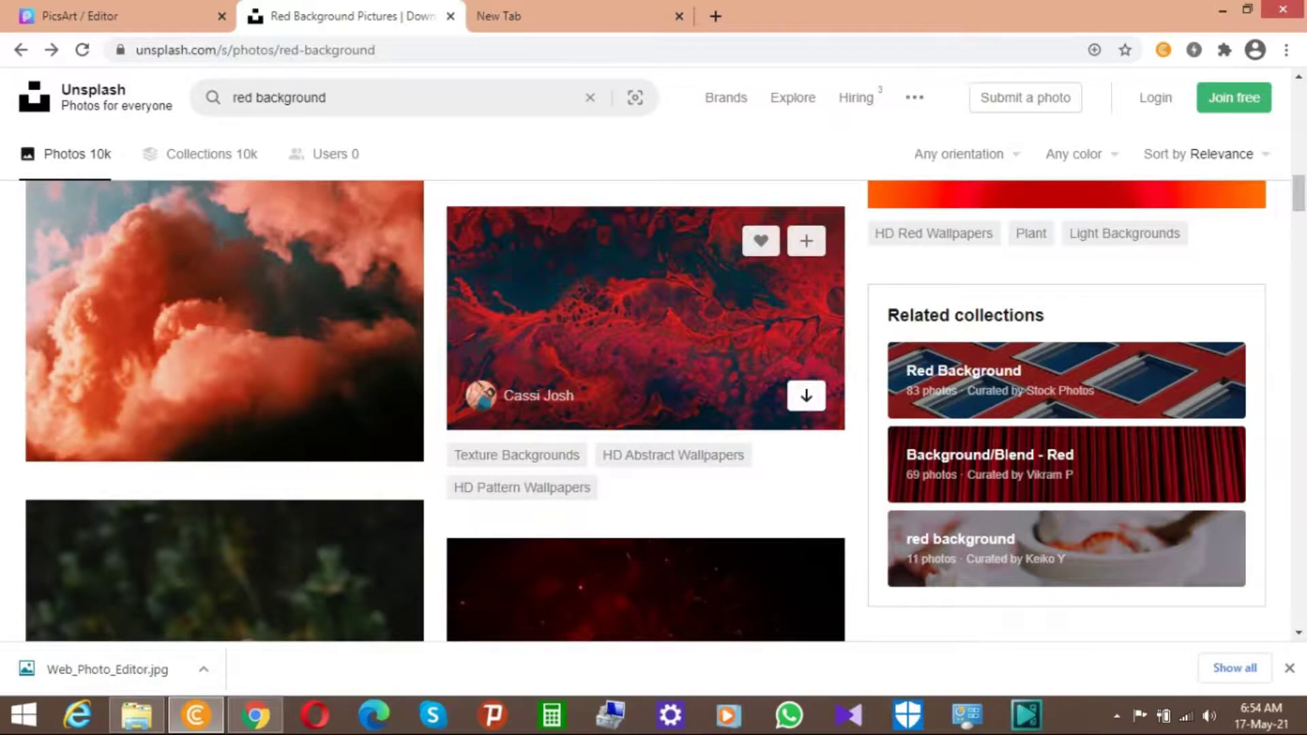
left_click(806, 395)
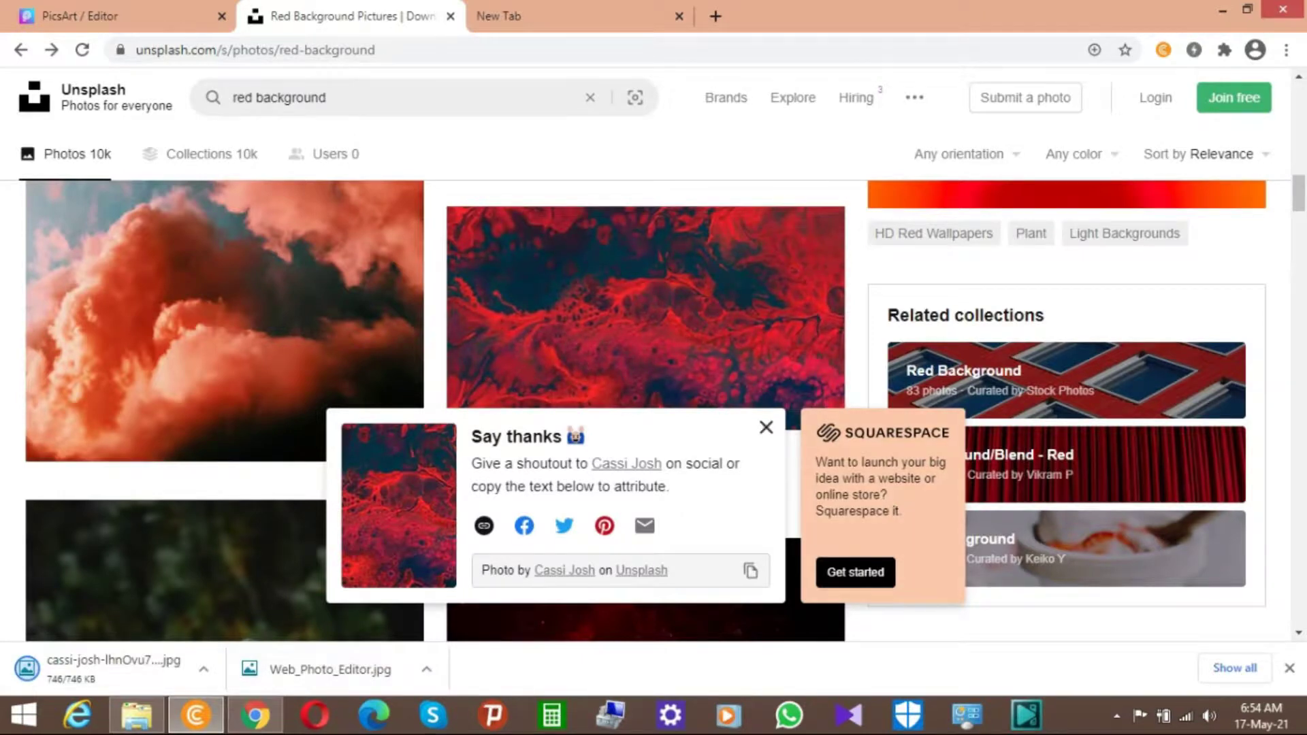
left_click(766, 427)
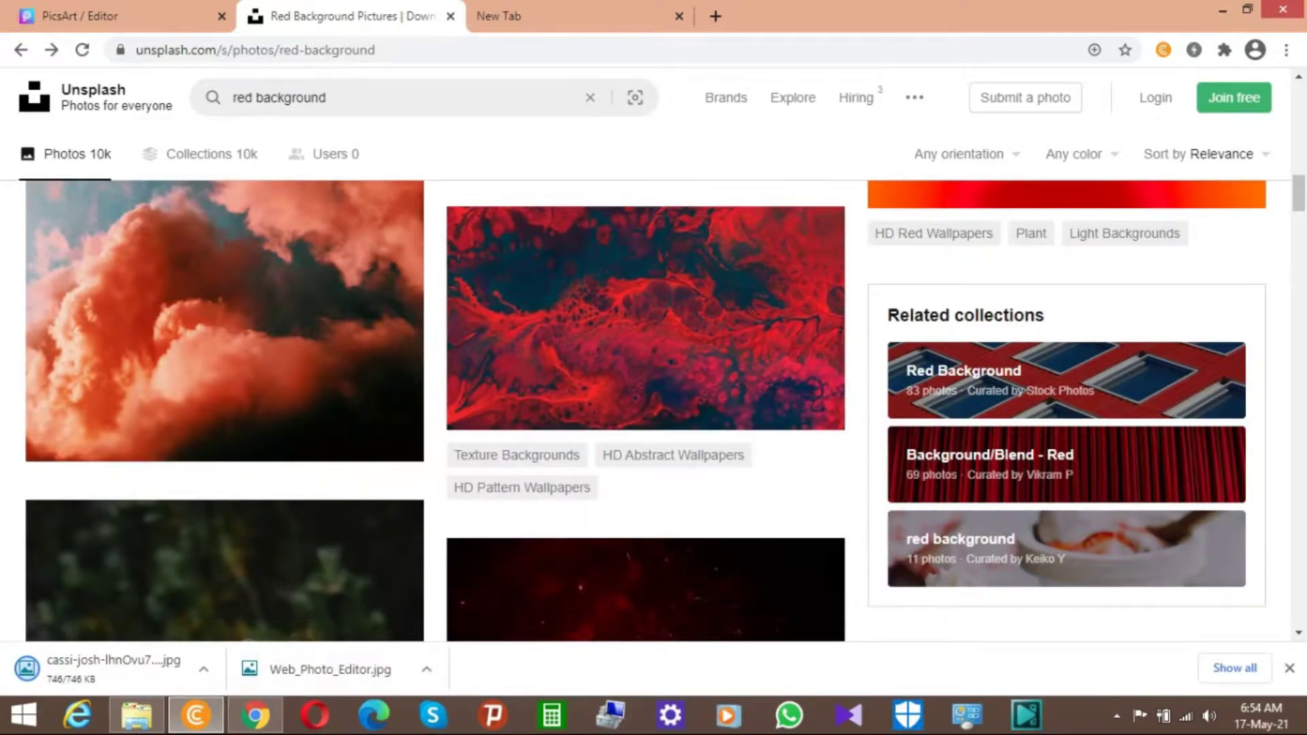
scroll(647, 408, "up", 10)
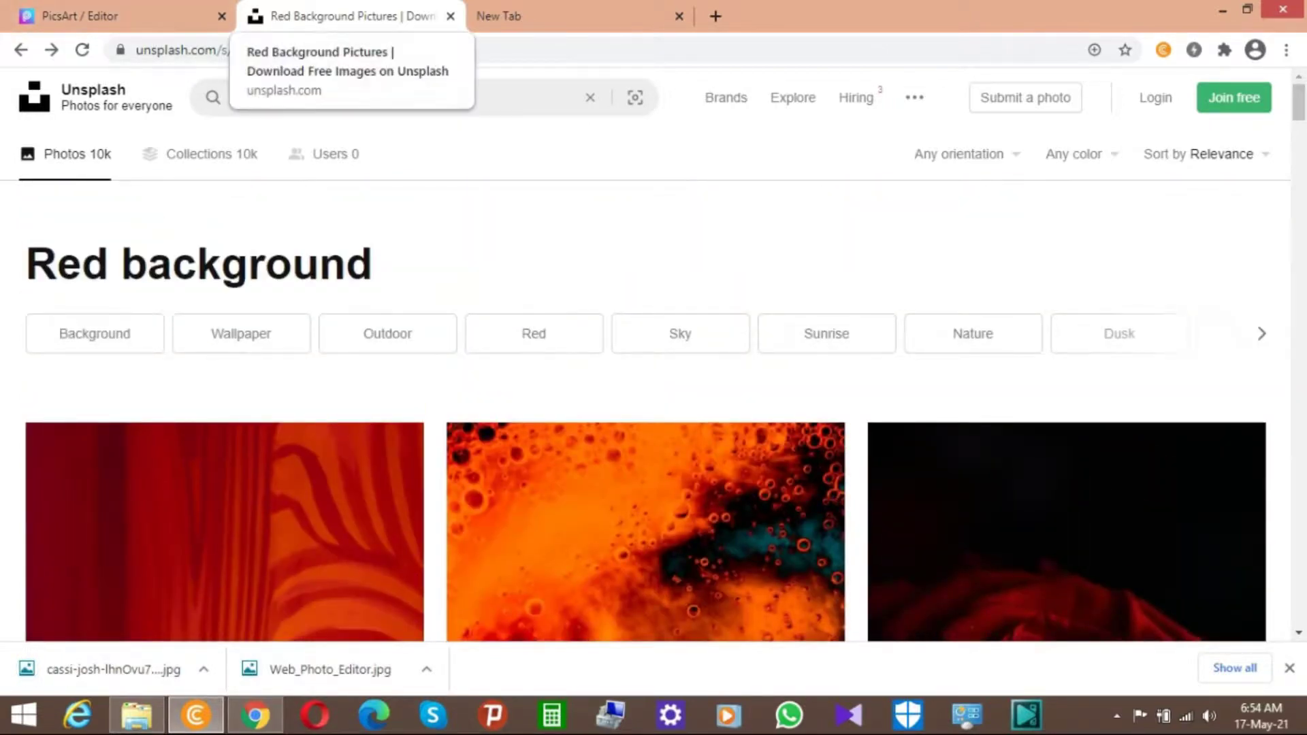
Switch to the PicsArt editor and download the banner as a JPG named Web_Photo_Editor, closing the completion message
left_click(102, 15)
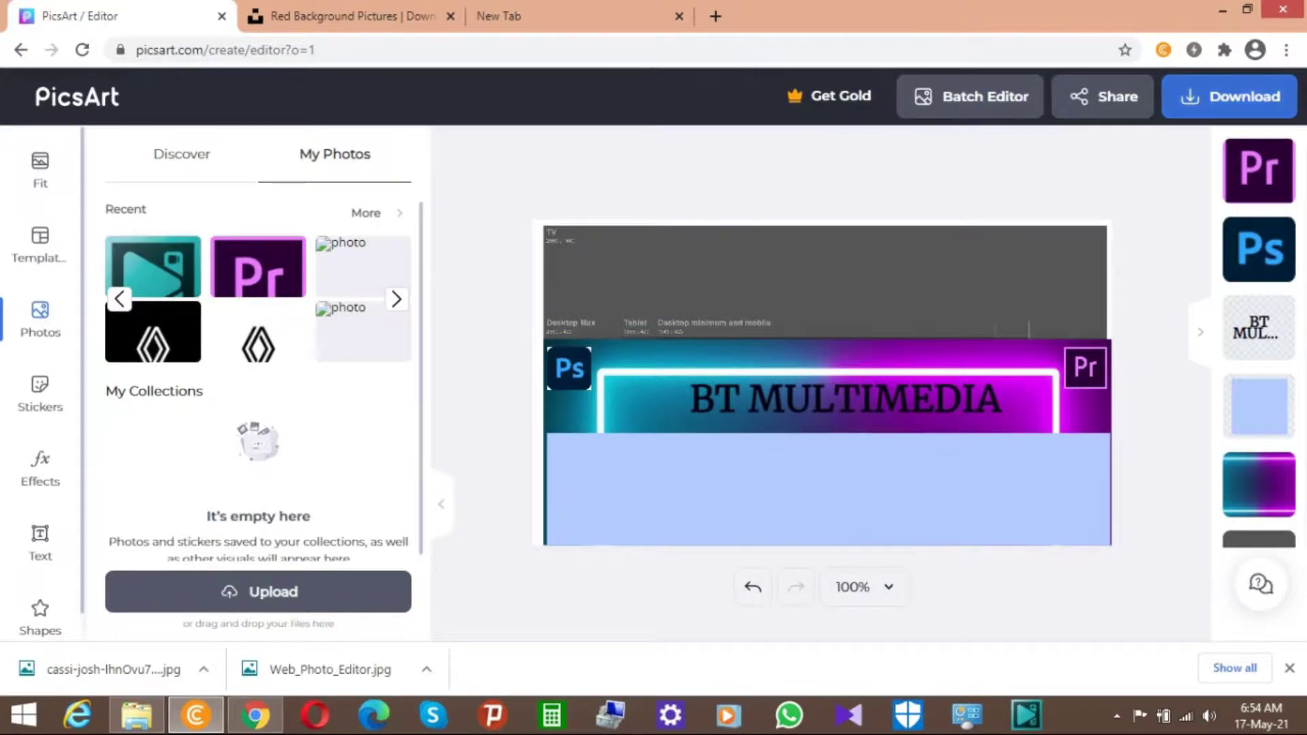
left_click(1229, 95)
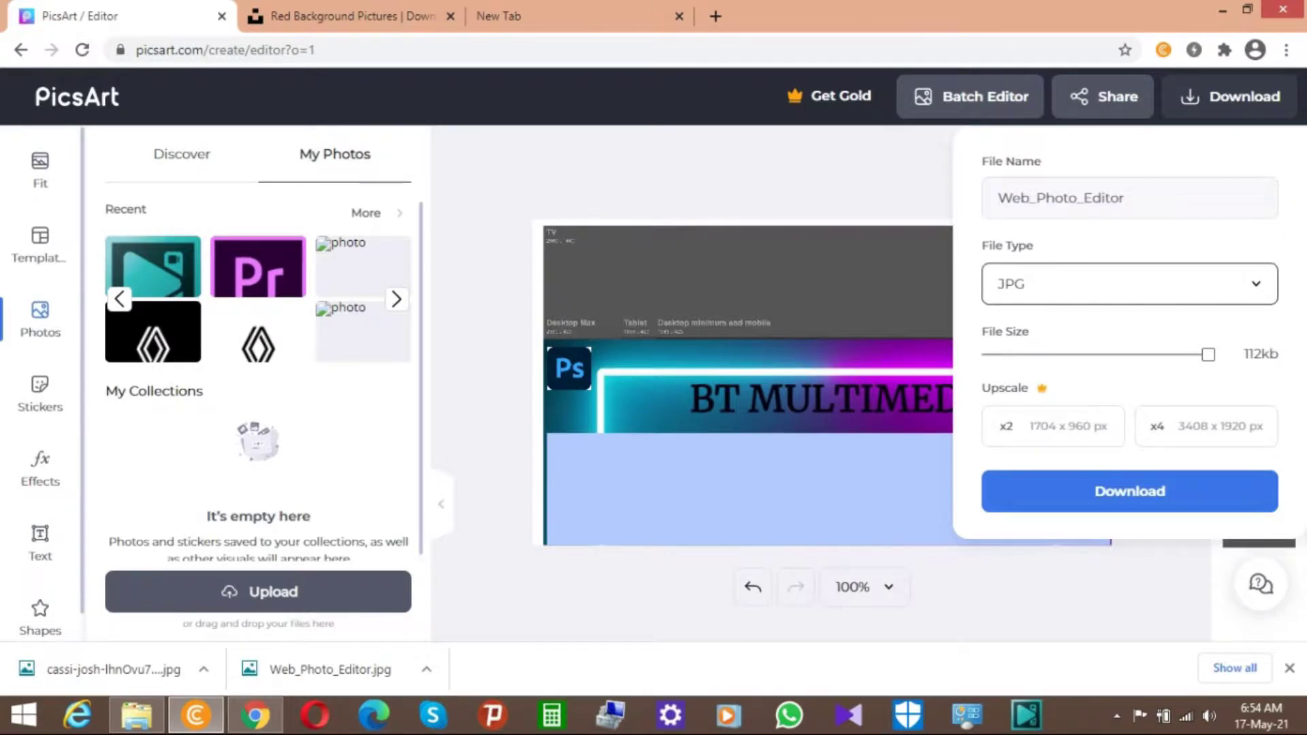
left_click(1130, 284)
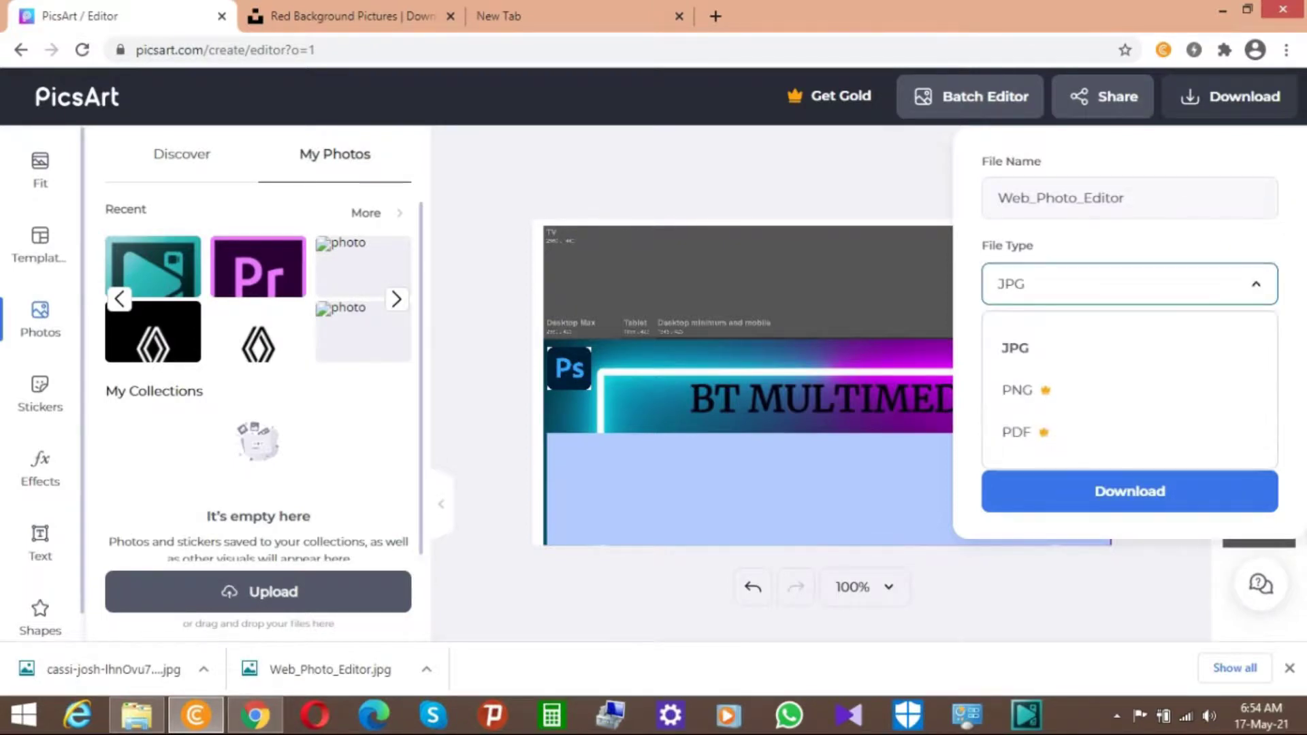
left_click(1062, 348)
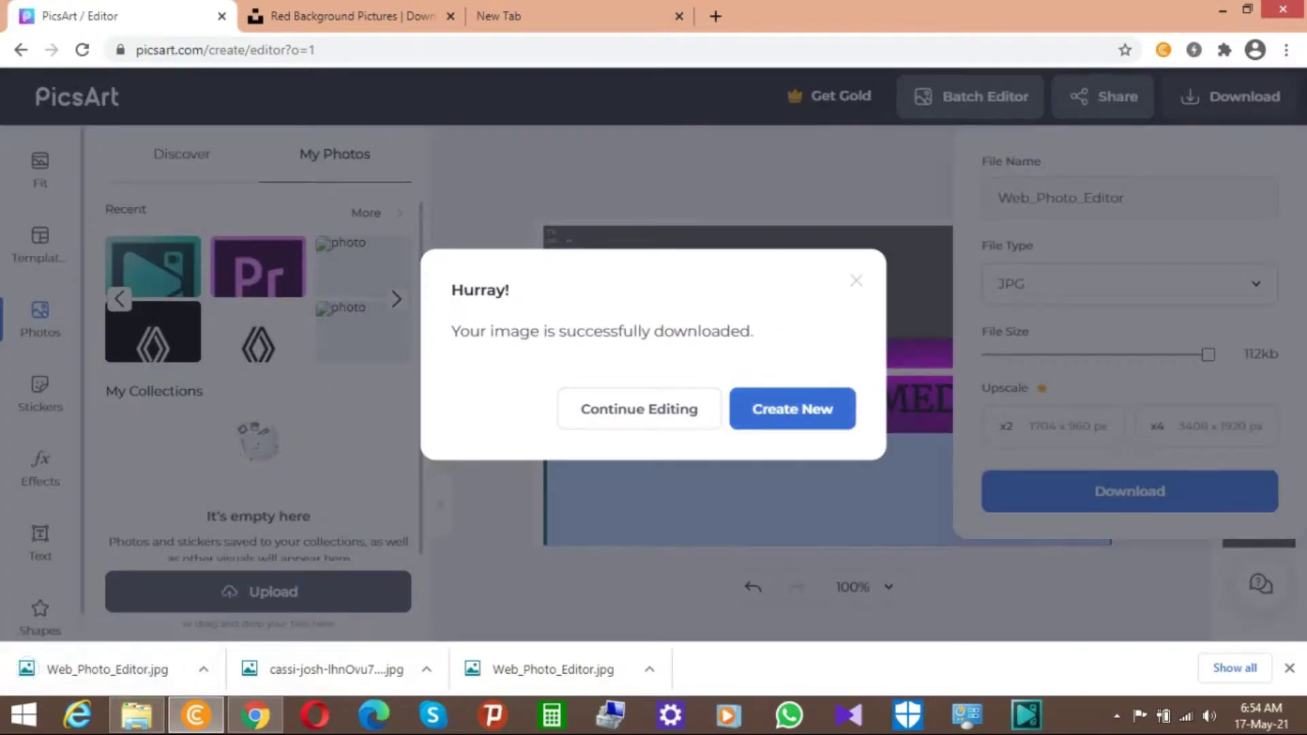
key("Escape")
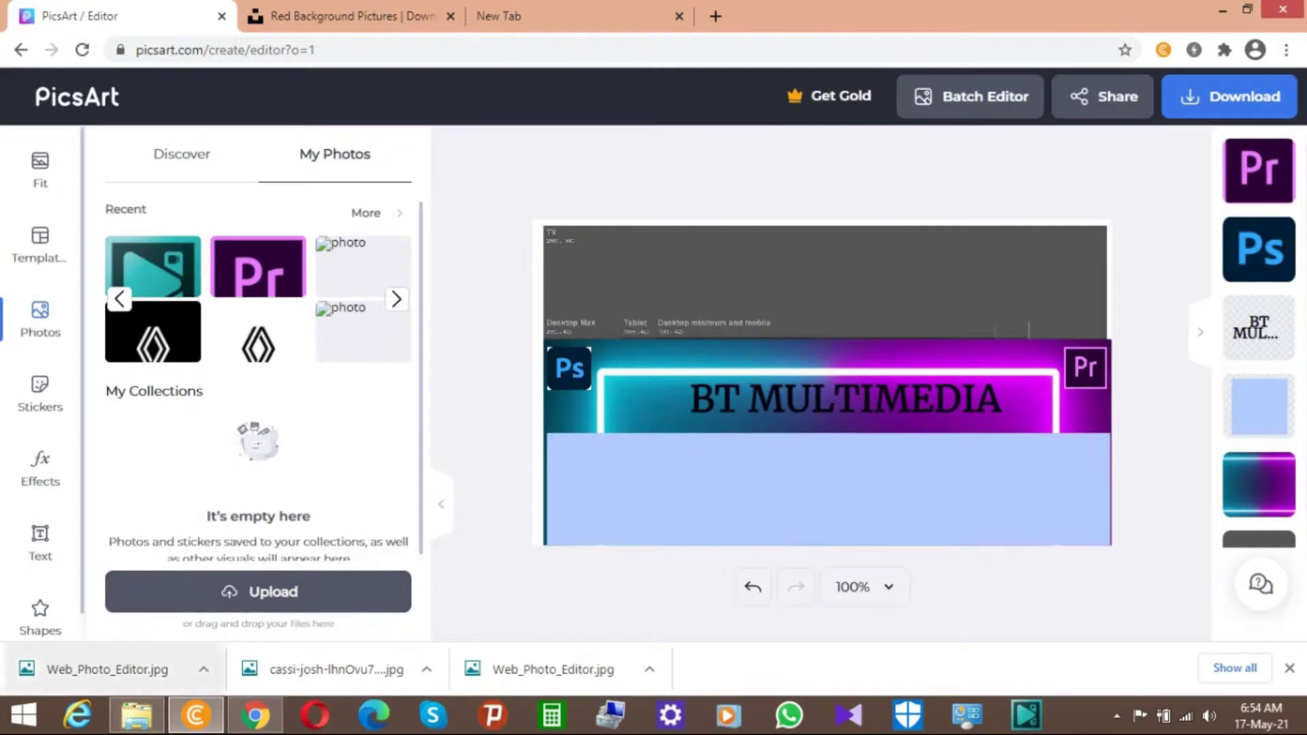
Switch to the Downloads folder in File Explorer and try to open the Web_Photo_Editor image, closing the Photos viewer
left_click(136, 715)
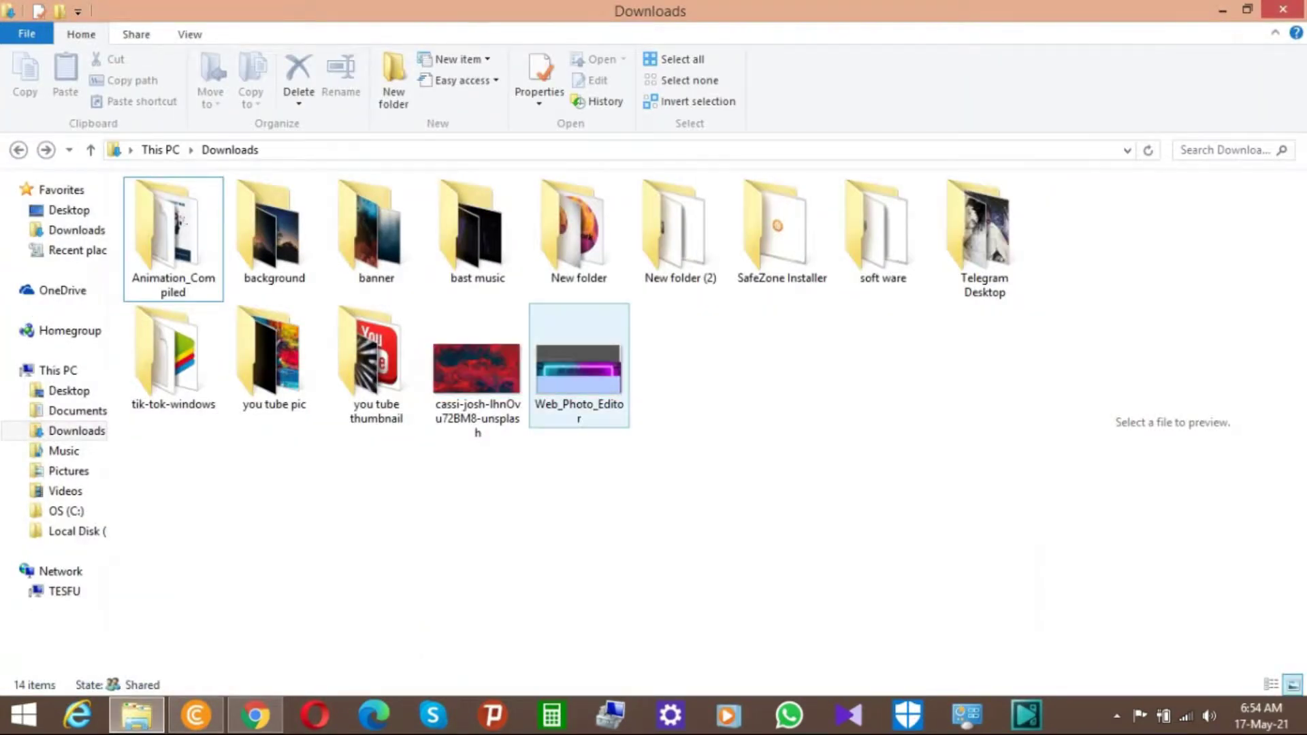
left_click(579, 371)
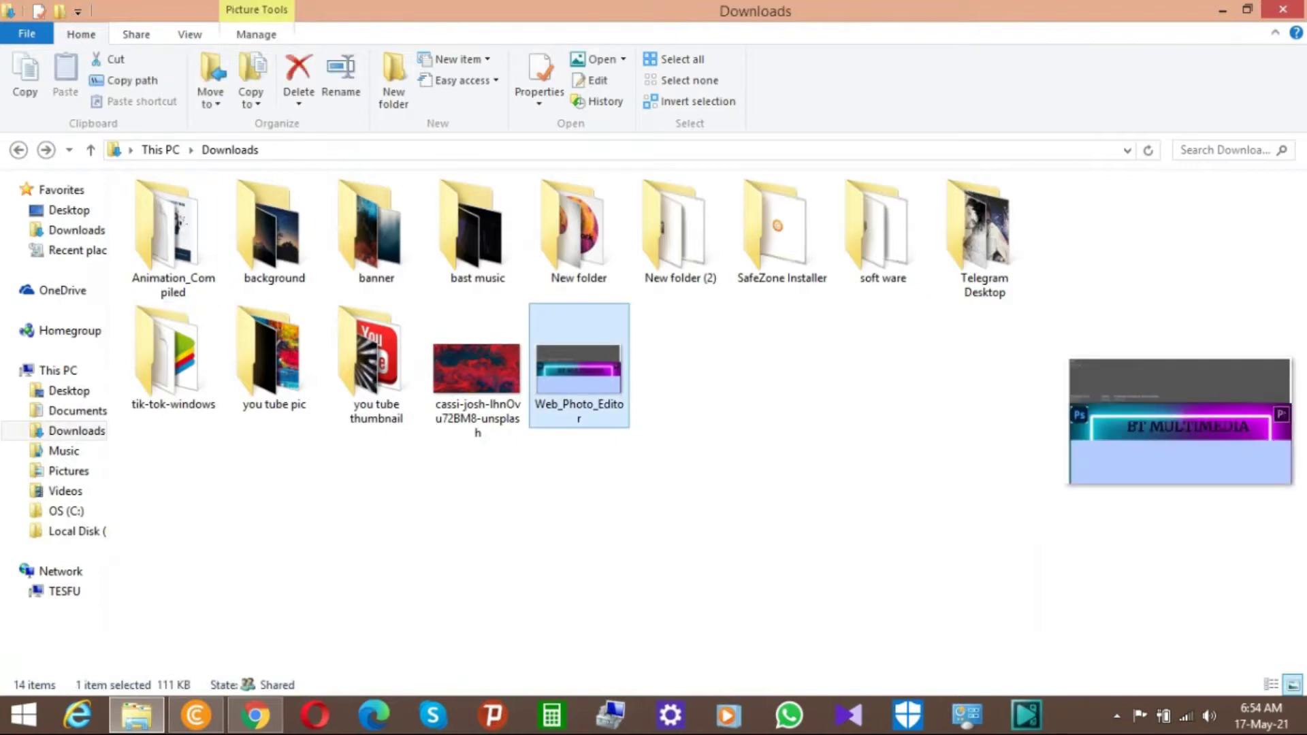
key("Return")
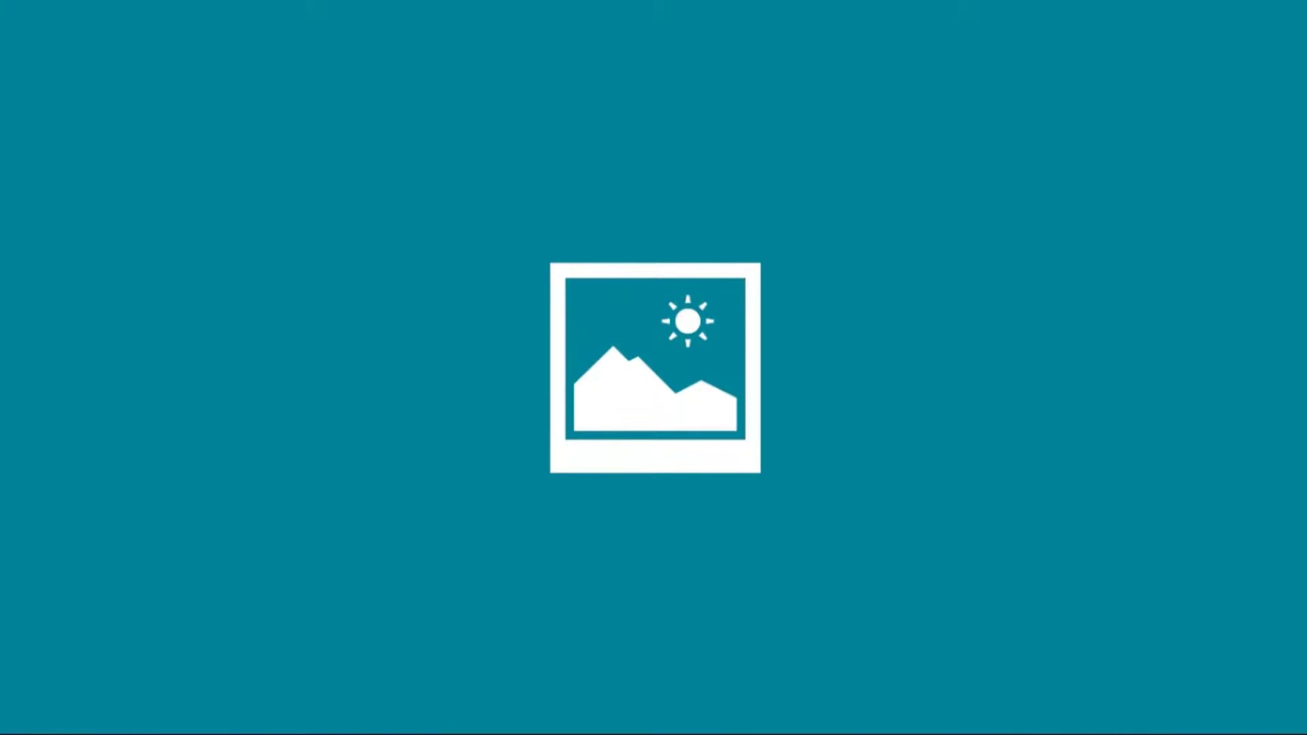
mouse_move(1300, 6)
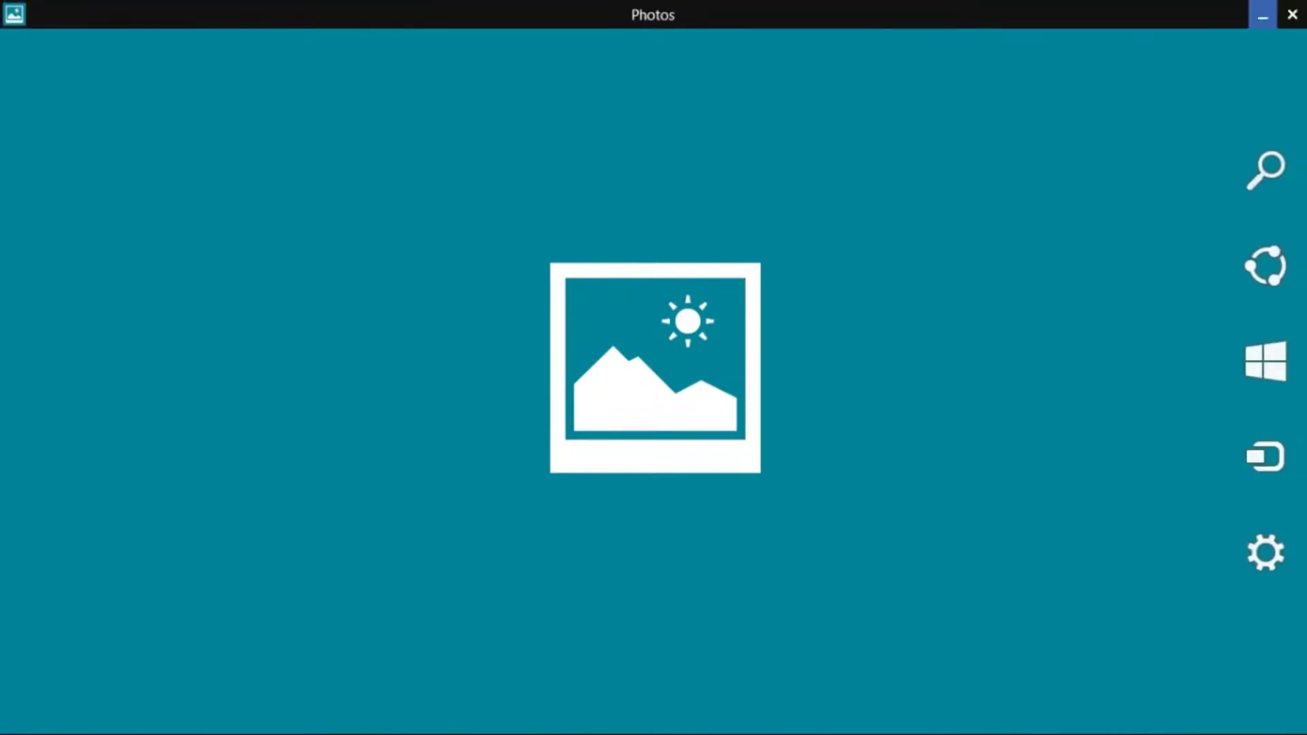
left_click(1291, 14)
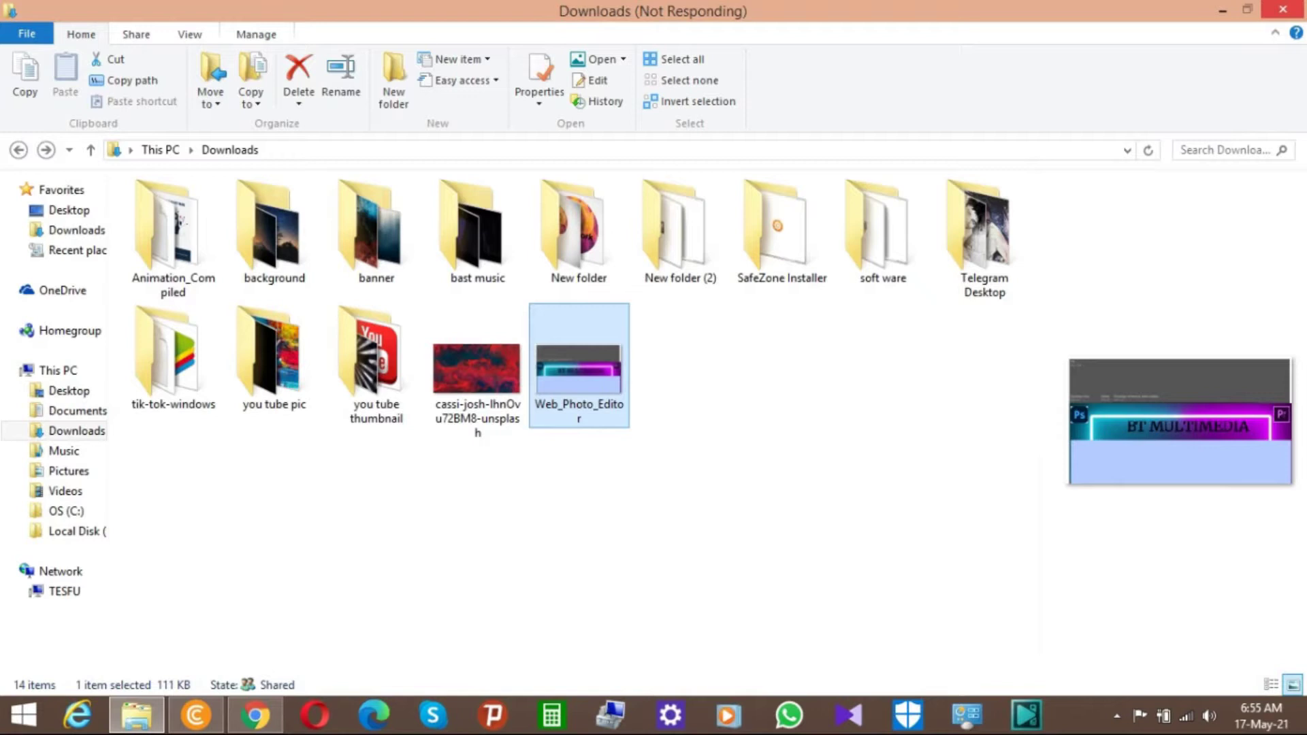
Open the Web_Photo_Editor image with Photos to check the finished banner, closing the viewer when done
right_click(556, 368)
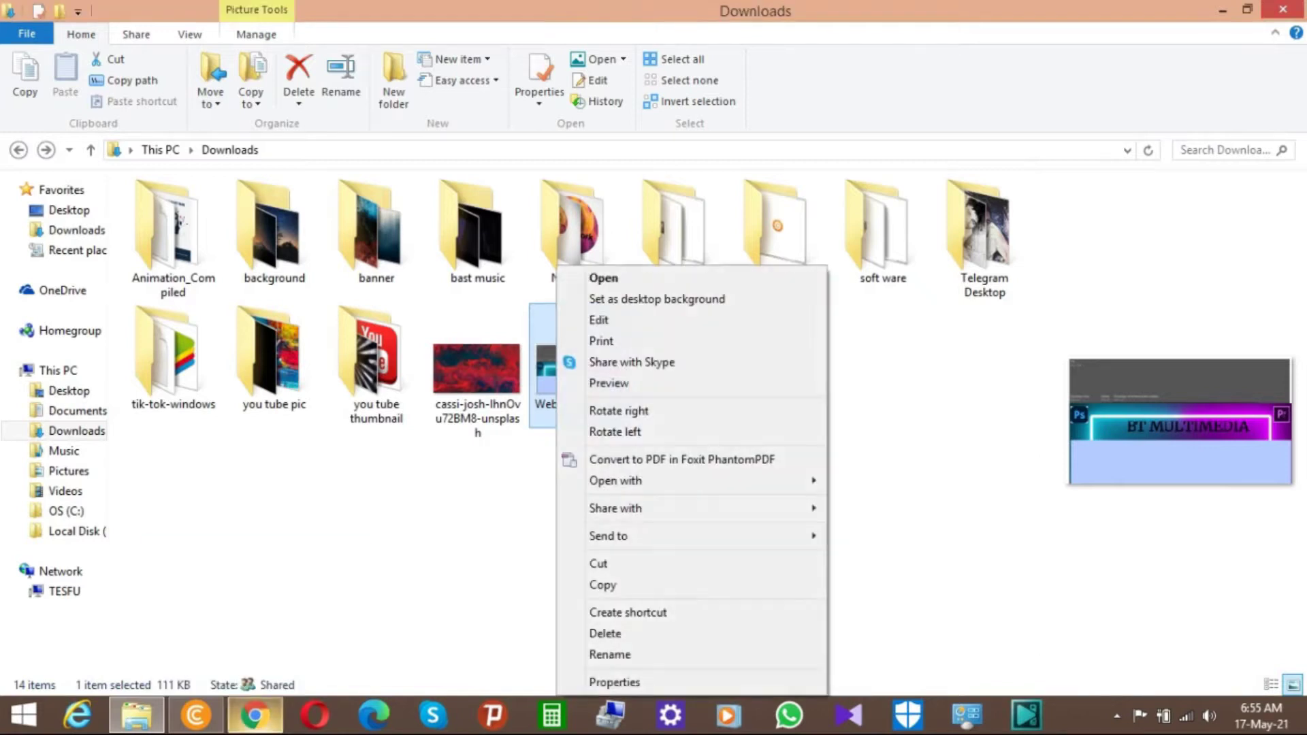
key("Escape")
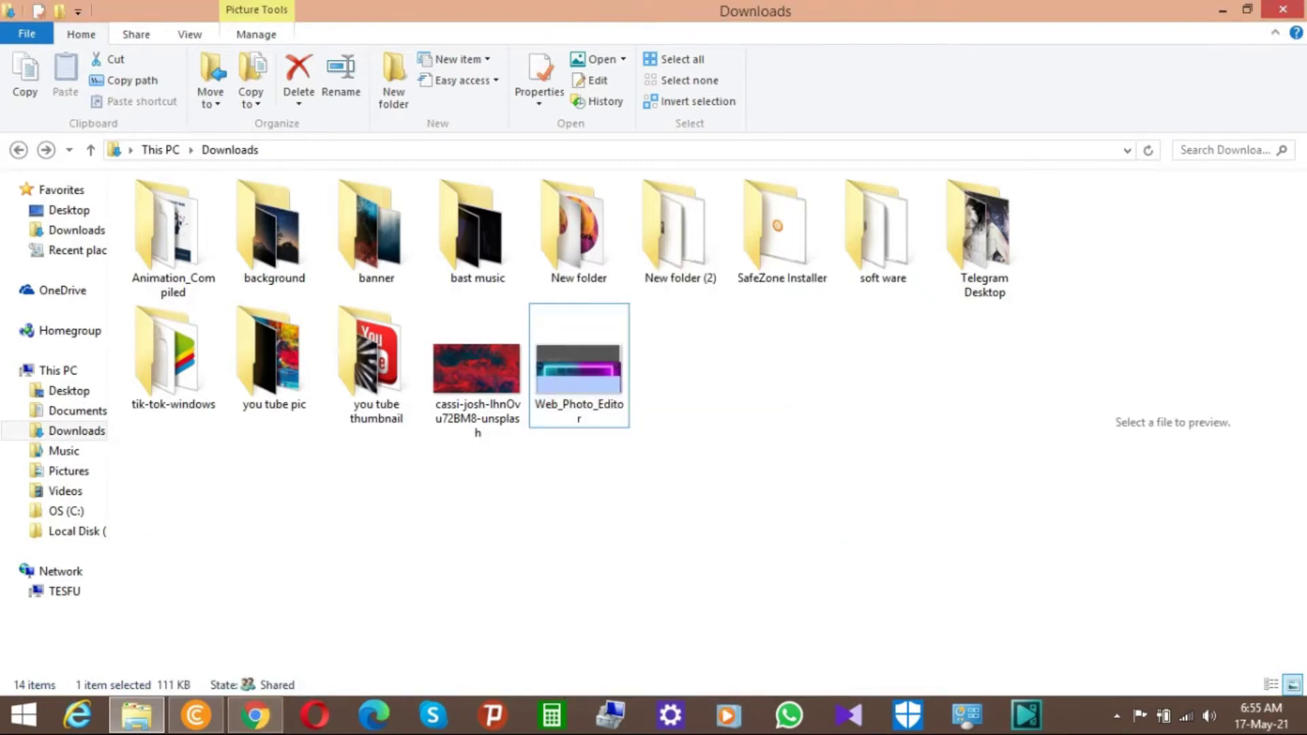
left_click(579, 366)
right_click(559, 364)
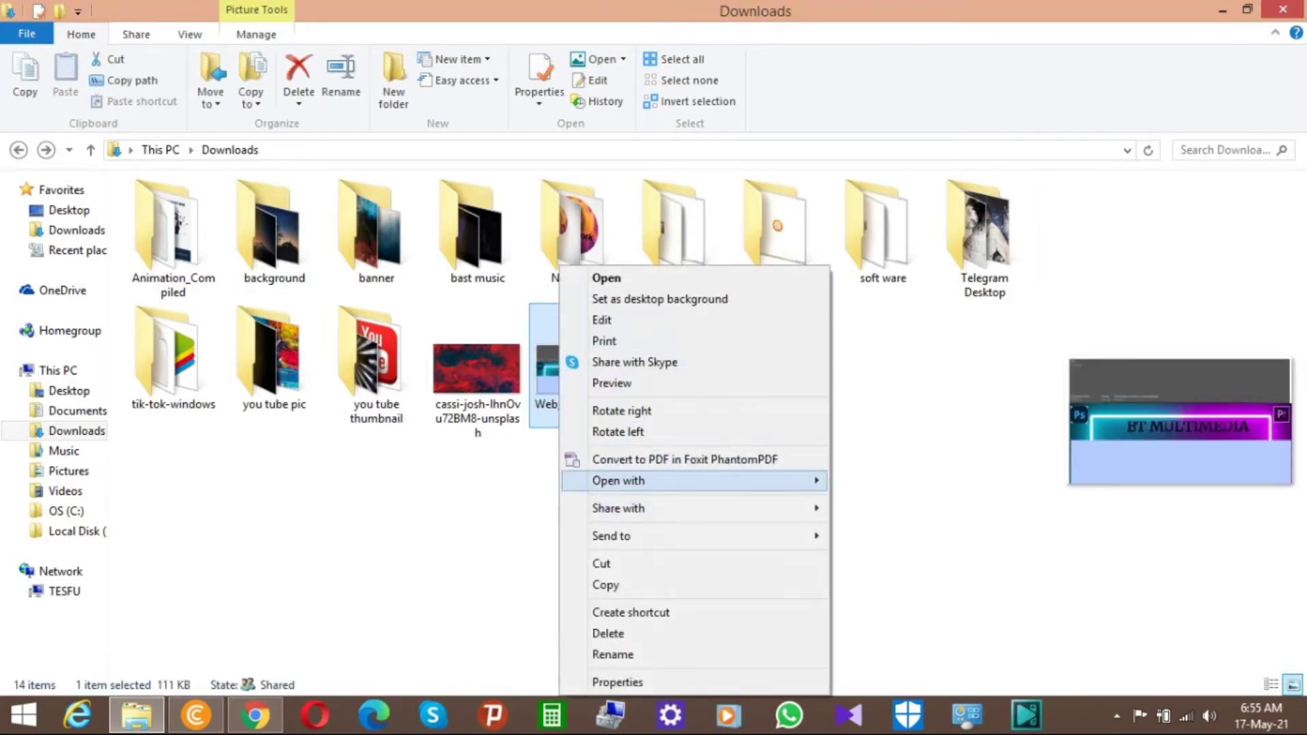
mouse_move(694, 481)
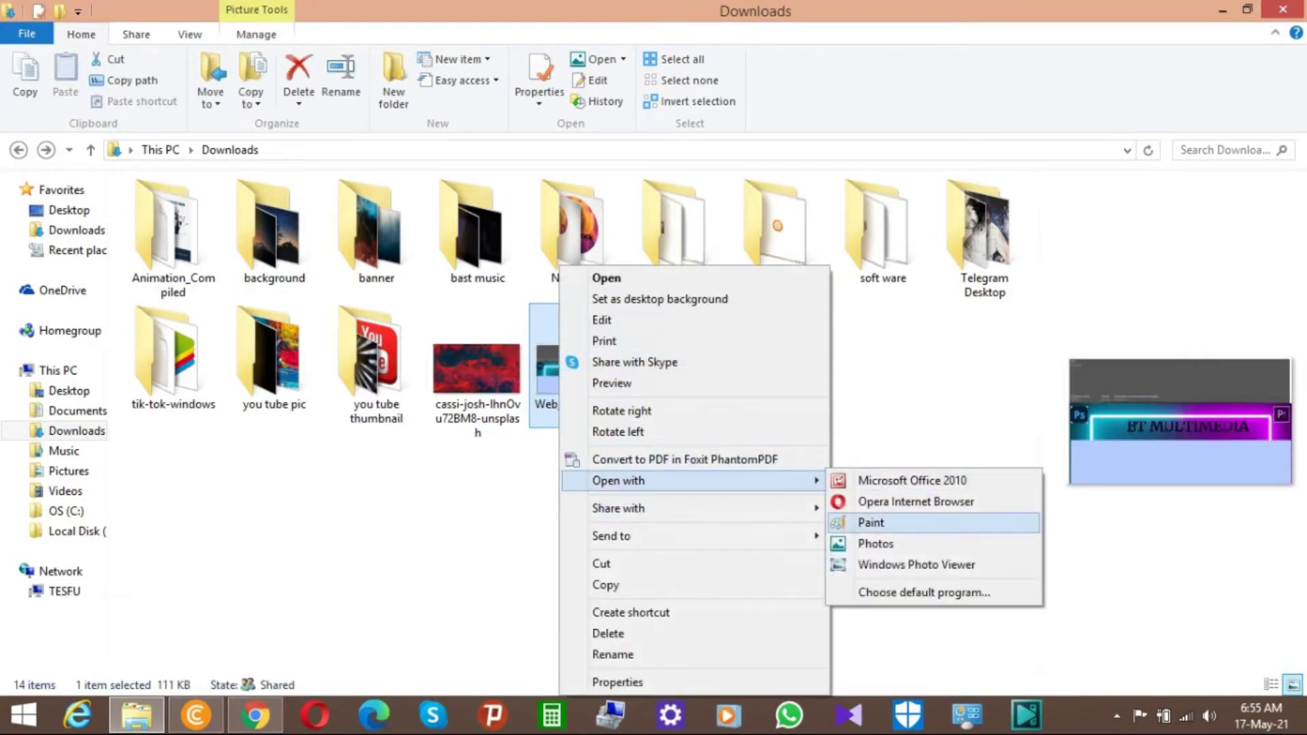
left_click(885, 544)
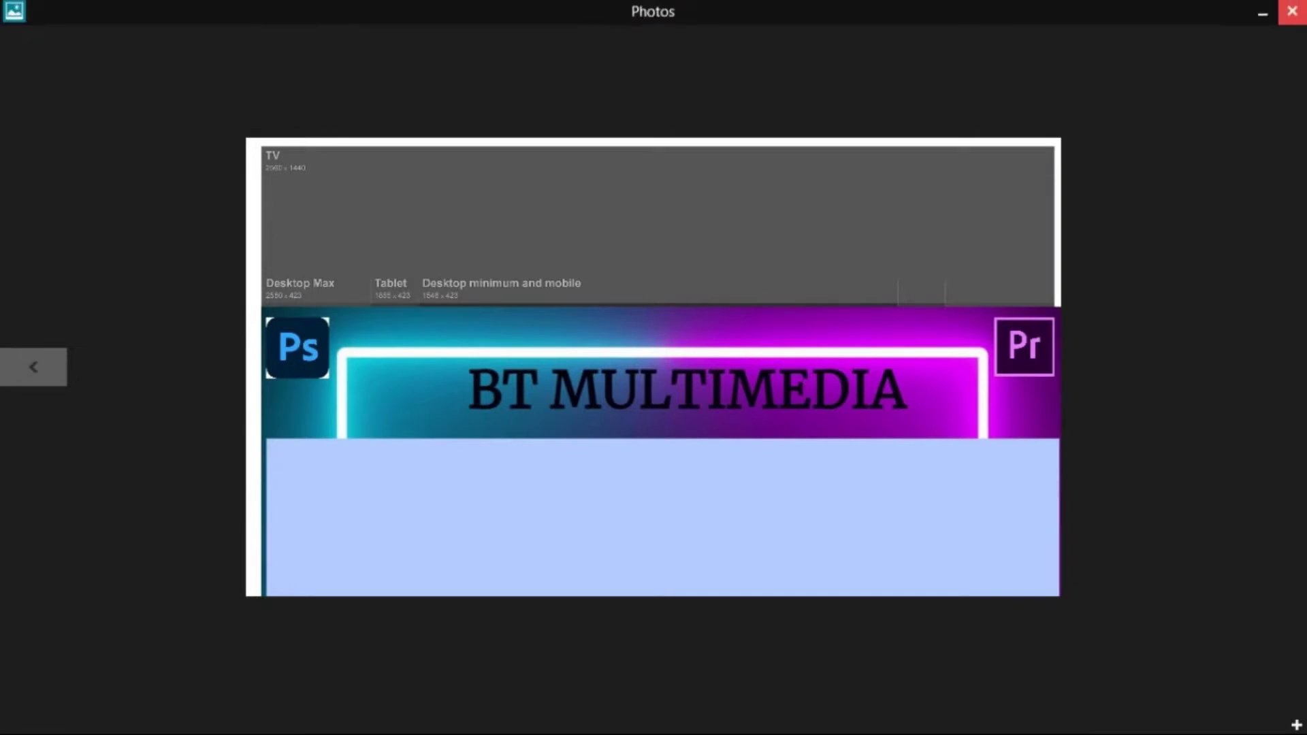
left_click(1292, 11)
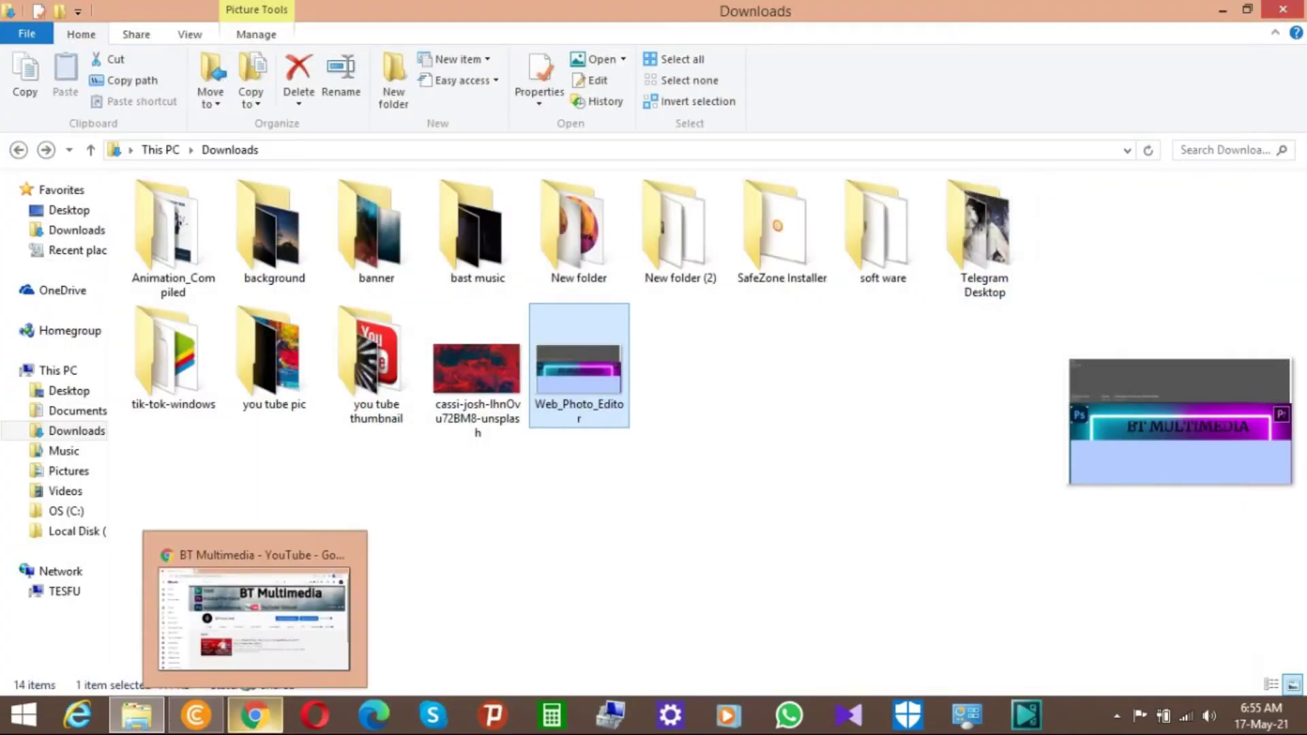
Switch to the Chrome window showing the BT Multimedia YouTube channel page
left_click(256, 715)
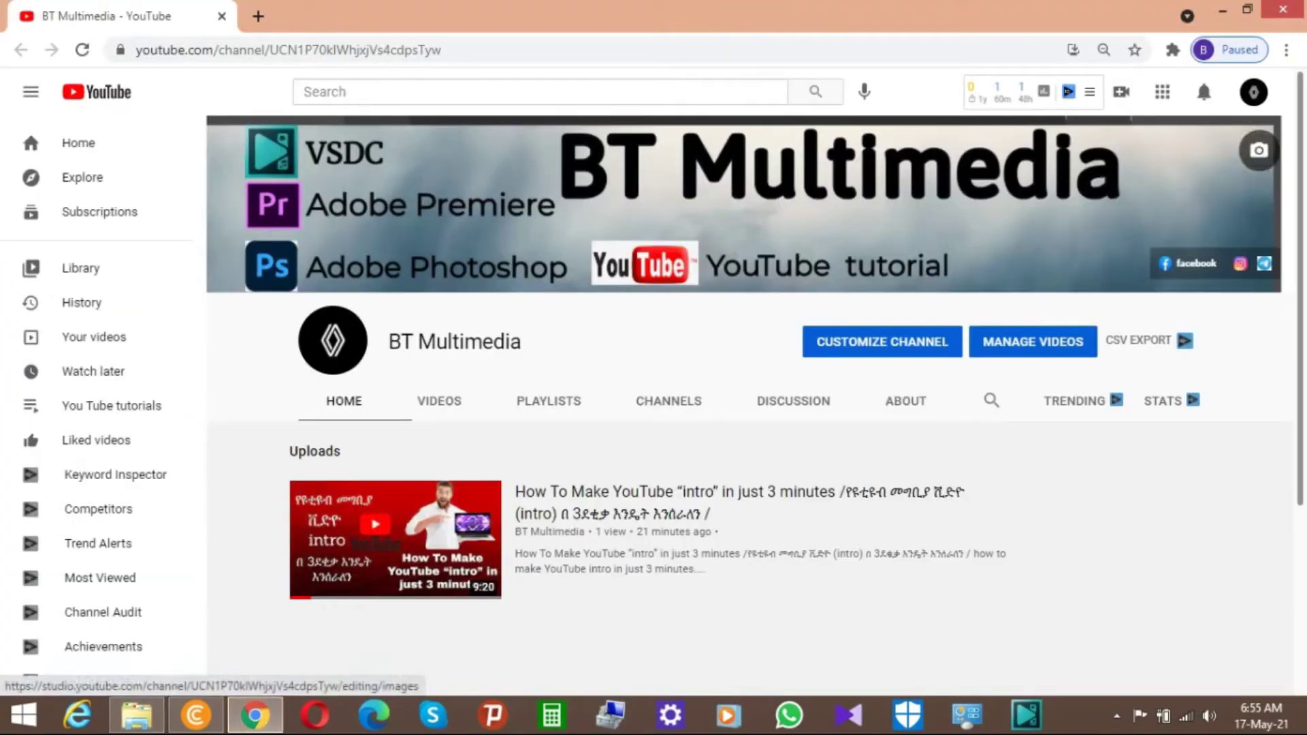